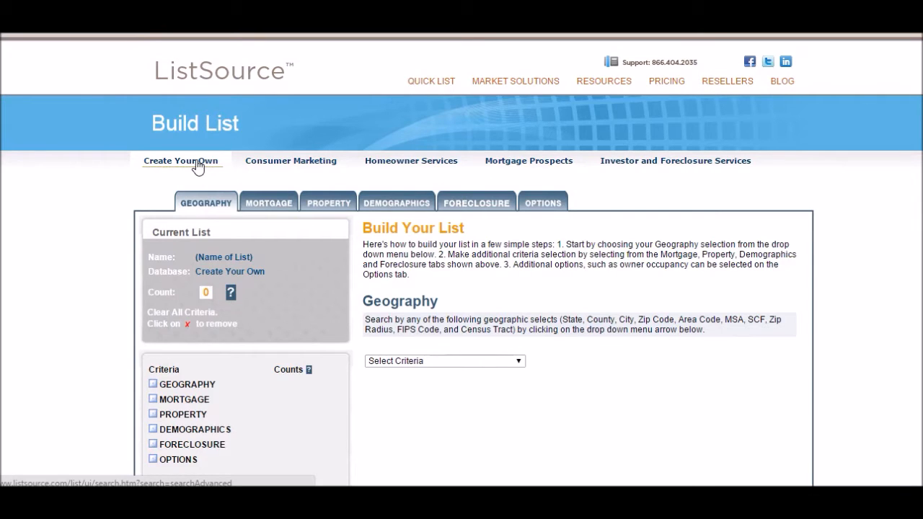
# Step: Start a Create Your Own list using County as the geography criterion and Kentucky as the state
pyautogui.click(197, 165)
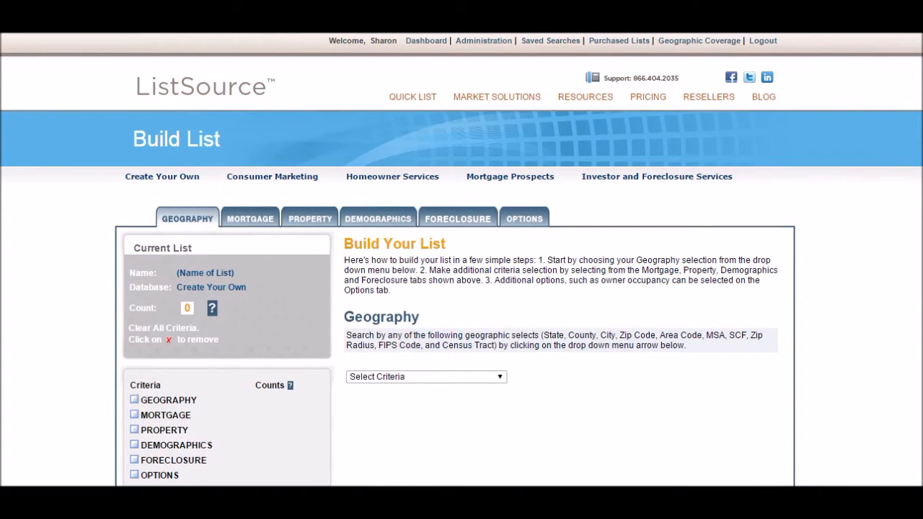
pyautogui.scroll(-1, 462, 255)
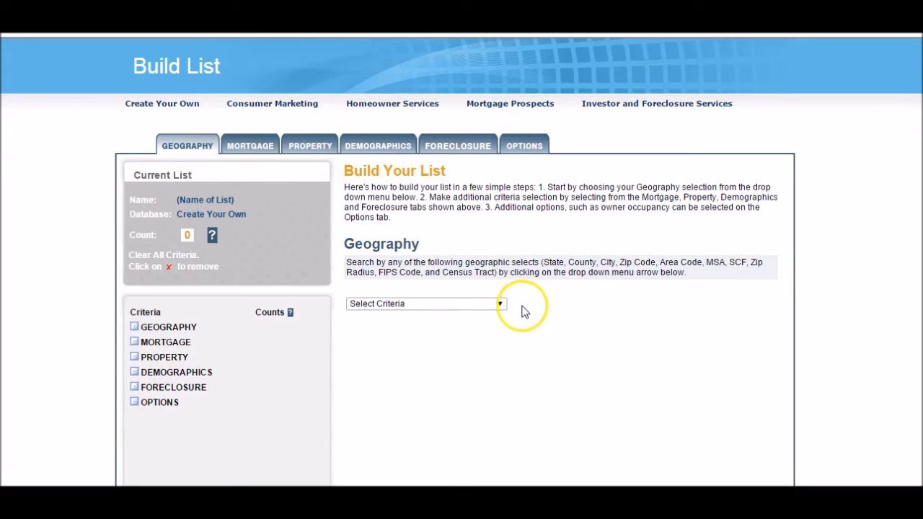
pyautogui.click(499, 304)
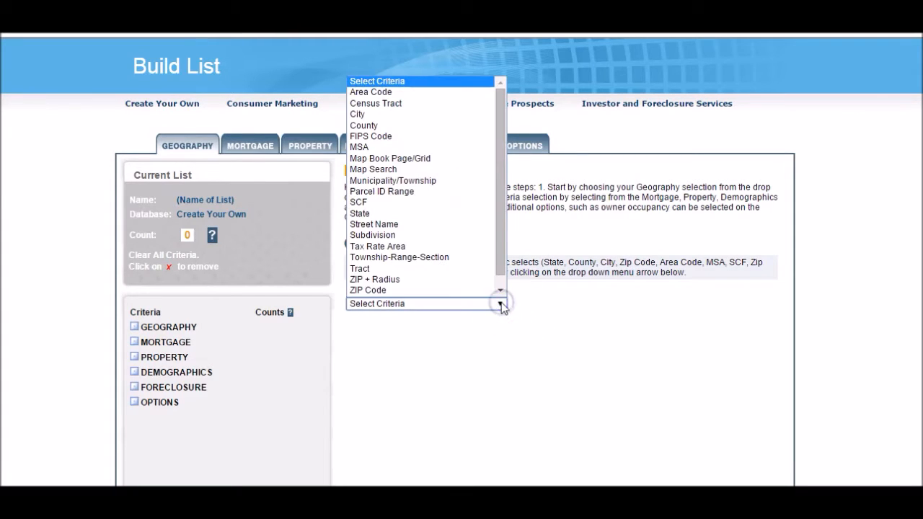
pyautogui.click(418, 125)
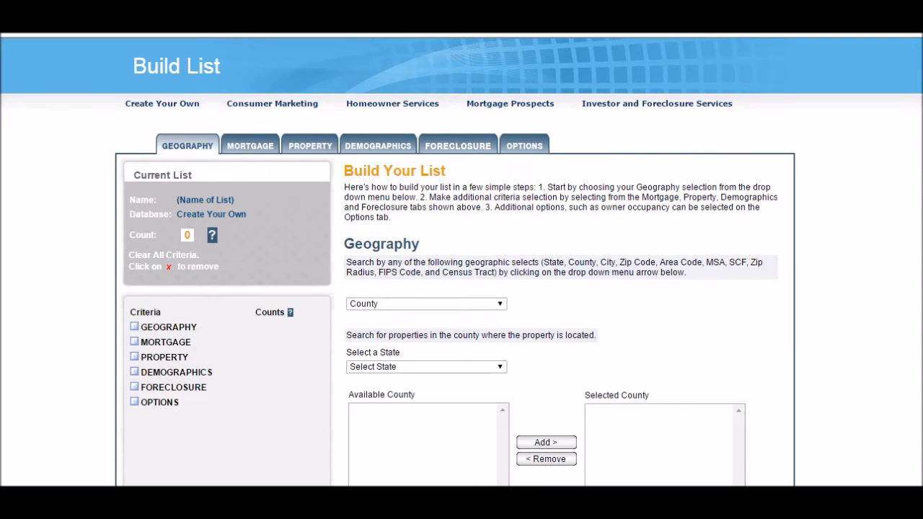
pyautogui.scroll(-1, 461, 259)
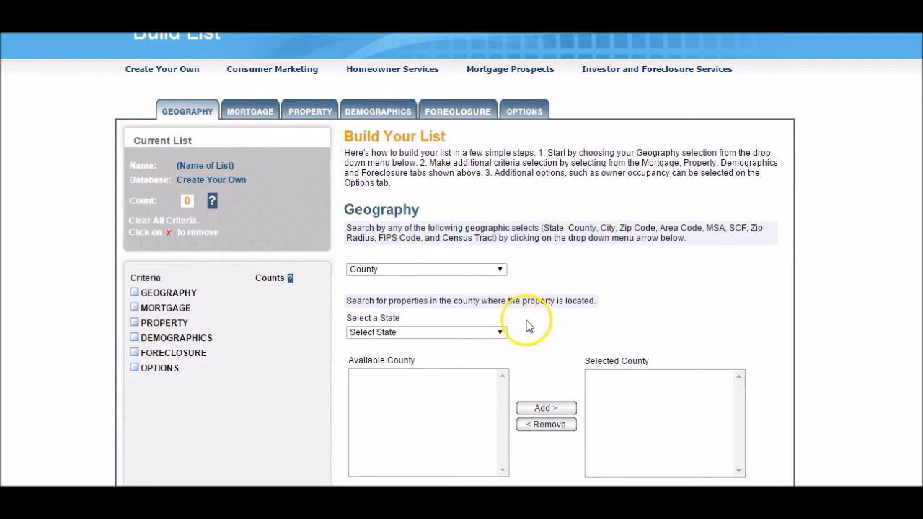
pyautogui.click(501, 332)
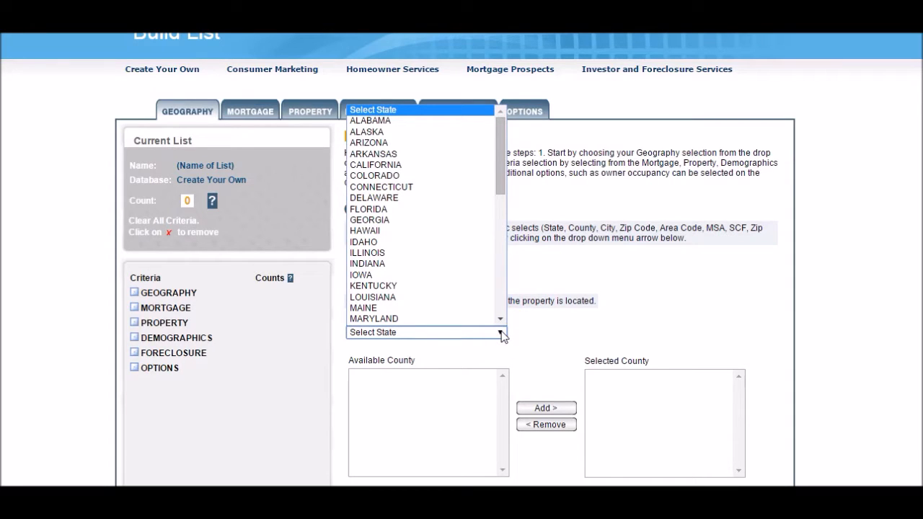
pyautogui.click(413, 286)
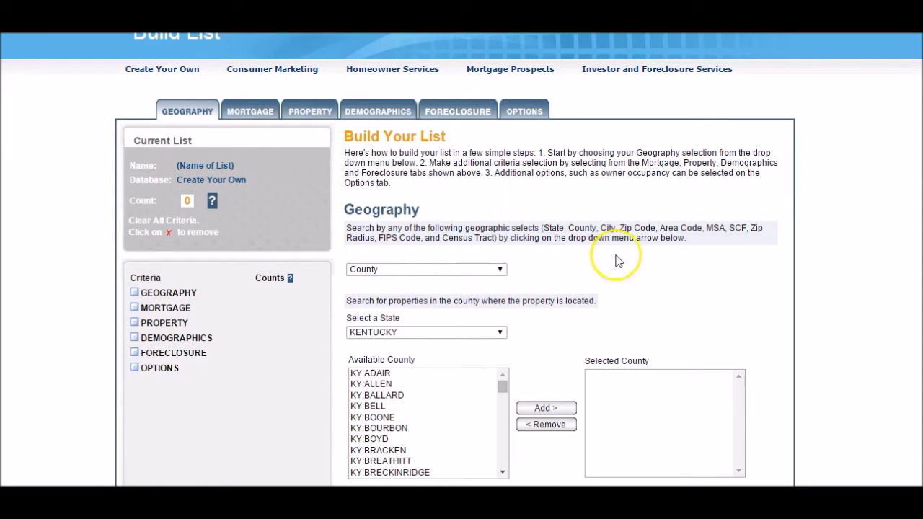
# Step: Add Jefferson and Oldham counties in Kentucky to the list's selected counties
pyautogui.scroll(-2, 461, 259)
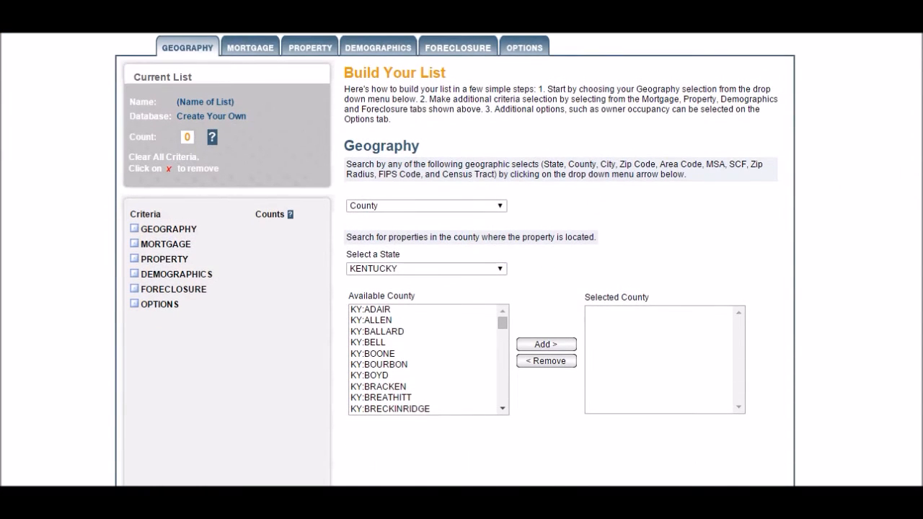
pyautogui.moveTo(504, 323); pyautogui.dragTo(503, 356)
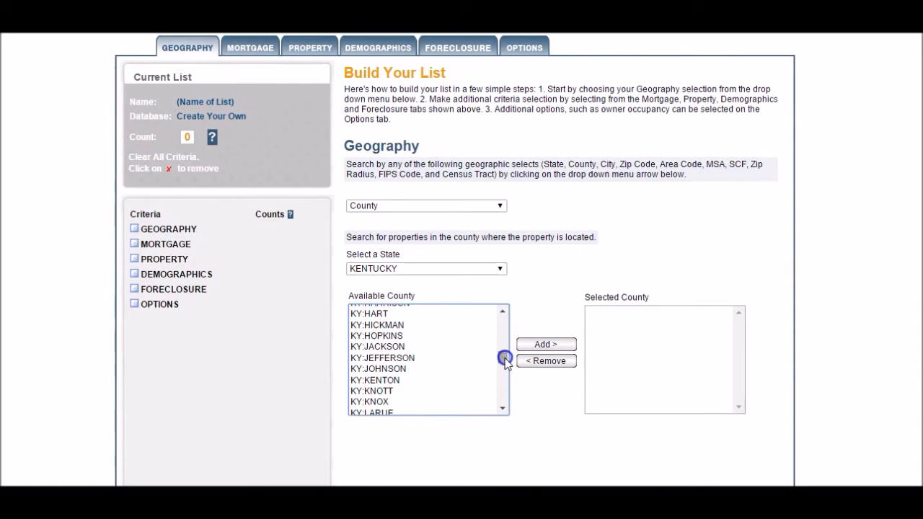
pyautogui.click(408, 361)
pyautogui.click(537, 345)
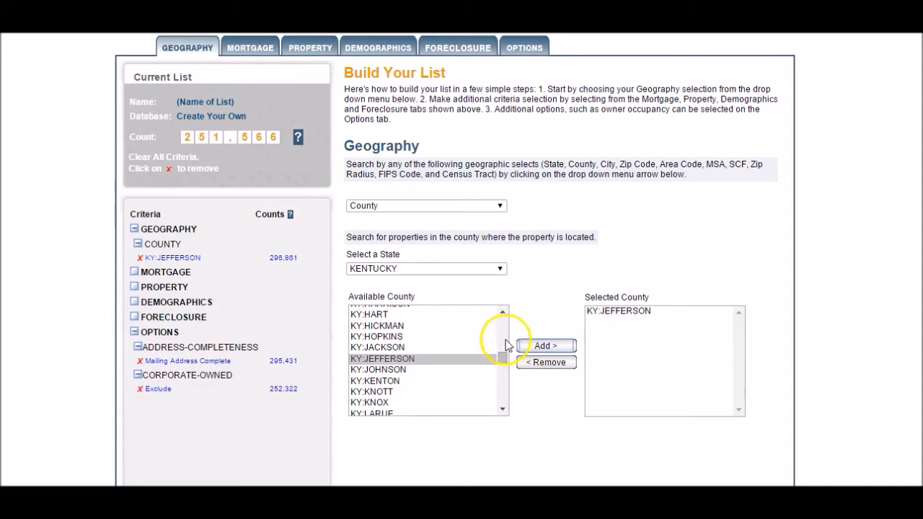
pyautogui.moveTo(500, 354); pyautogui.dragTo(503, 382)
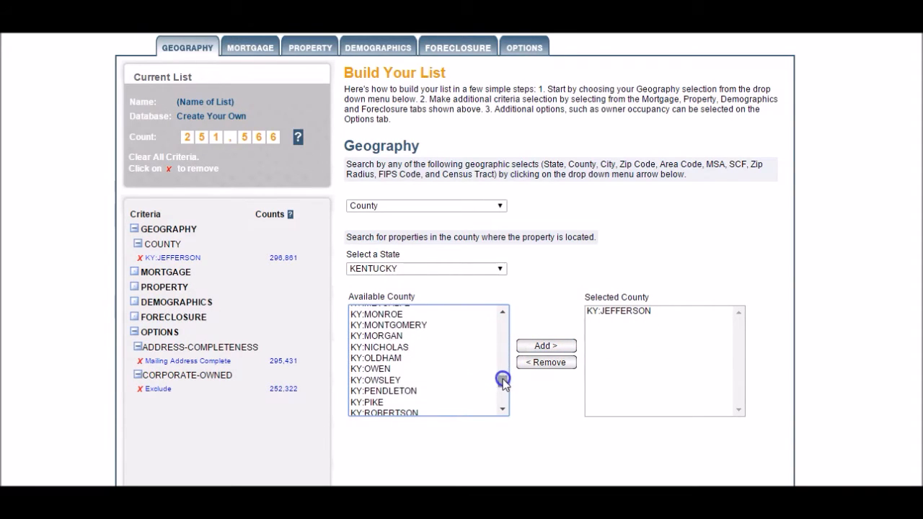
pyautogui.click(398, 359)
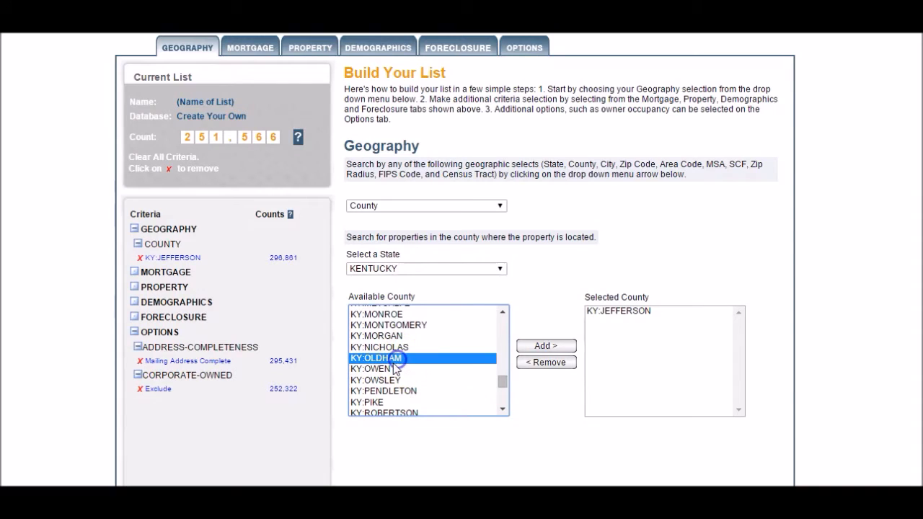
pyautogui.click(548, 347)
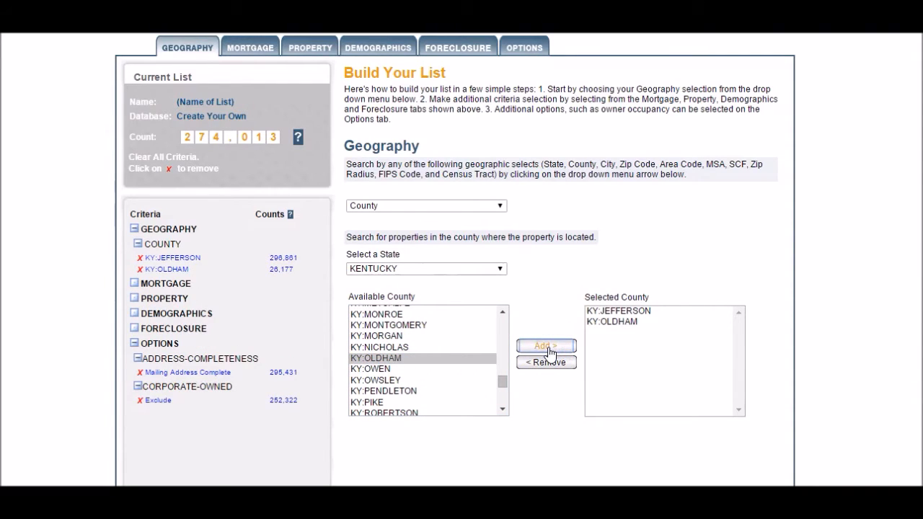
pyautogui.click(499, 207)
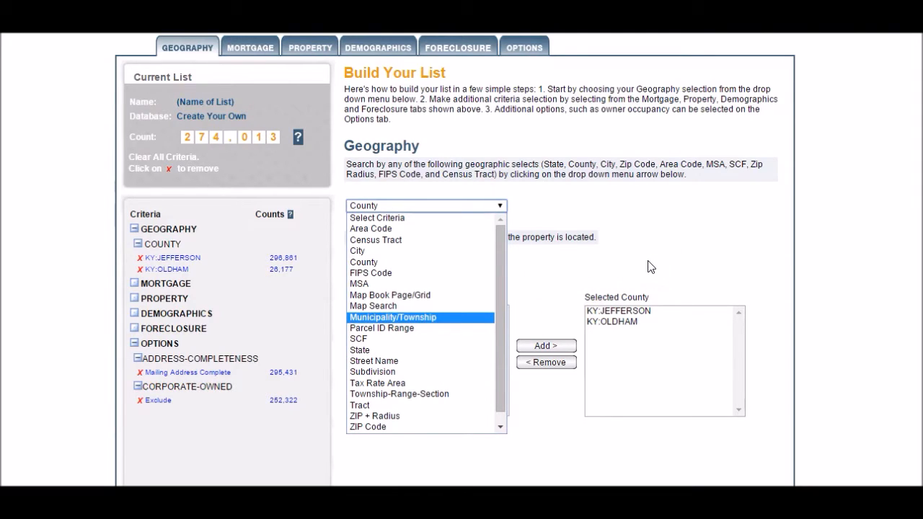
pyautogui.click(667, 252)
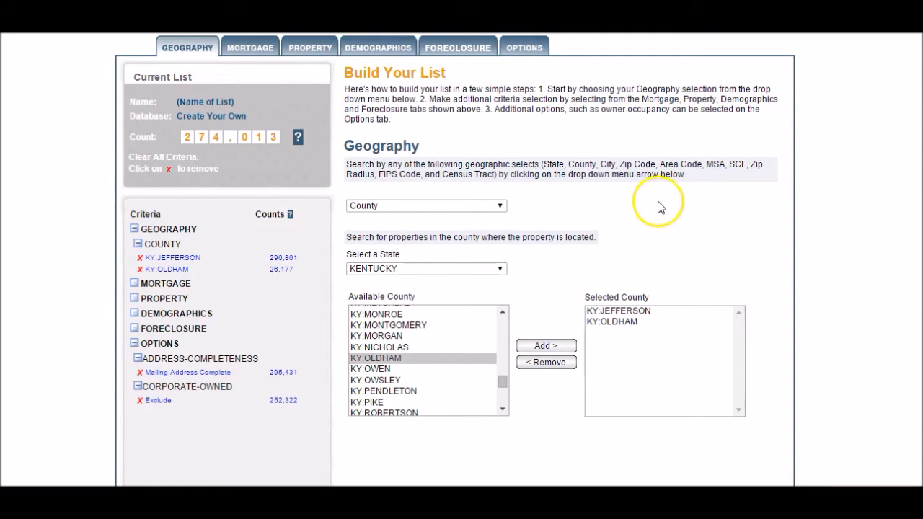
pyautogui.click(597, 189)
pyautogui.moveTo(597, 189); pyautogui.dragTo(258, 48)
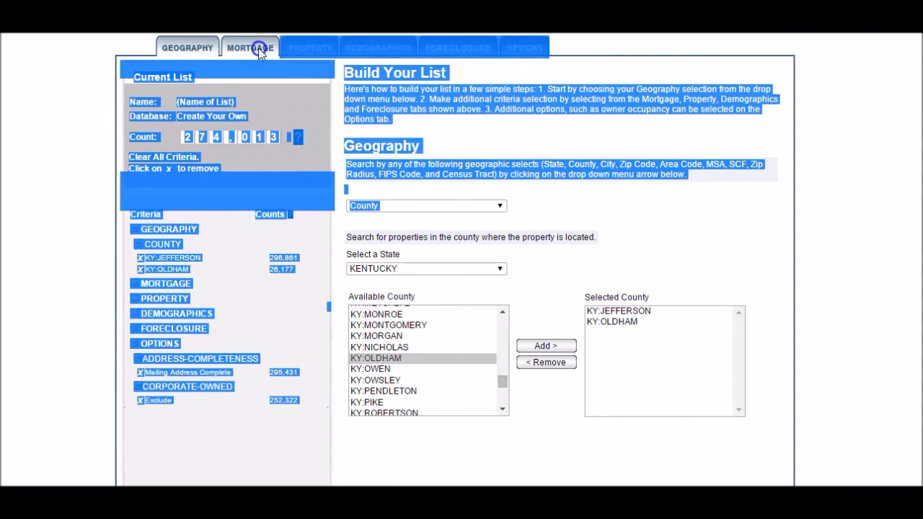
pyautogui.click(258, 49)
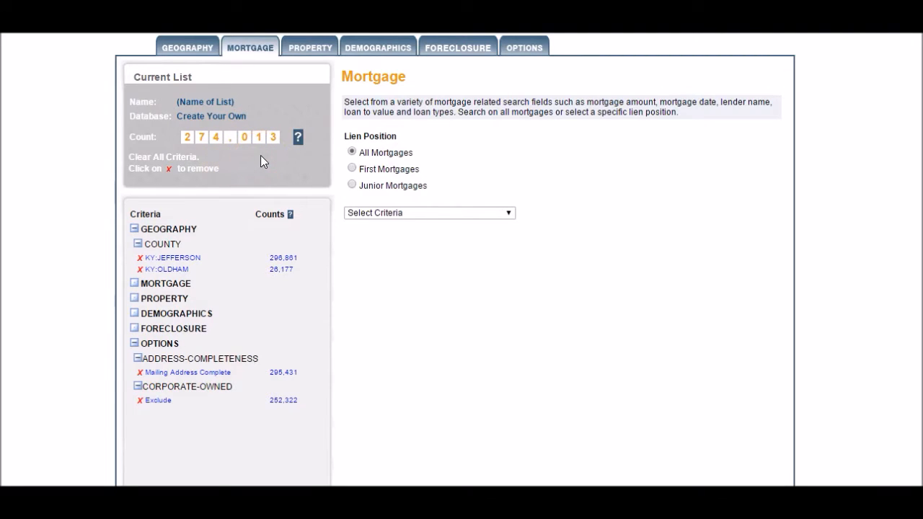
# Step: Add a property filter for Equity(%) covering the five ranges from 51 to 60 % through 91 to 100 %
pyautogui.click(320, 52)
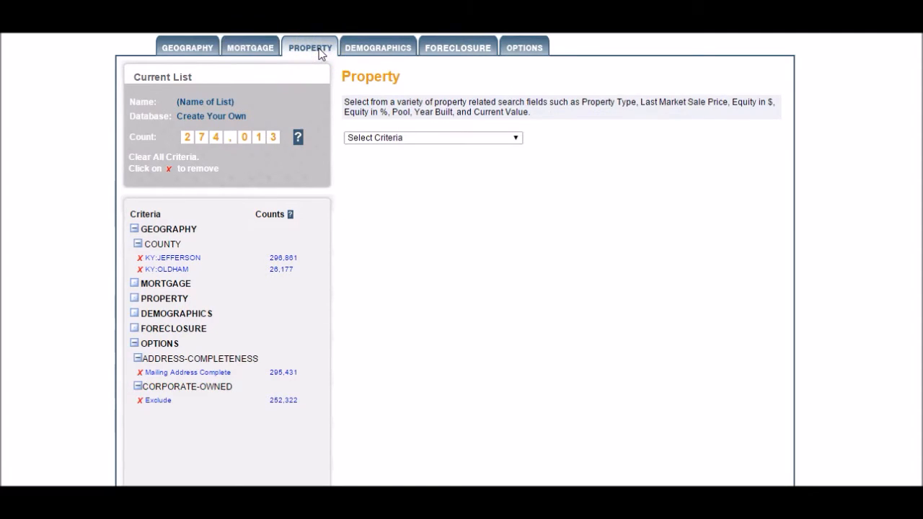
pyautogui.click(516, 136)
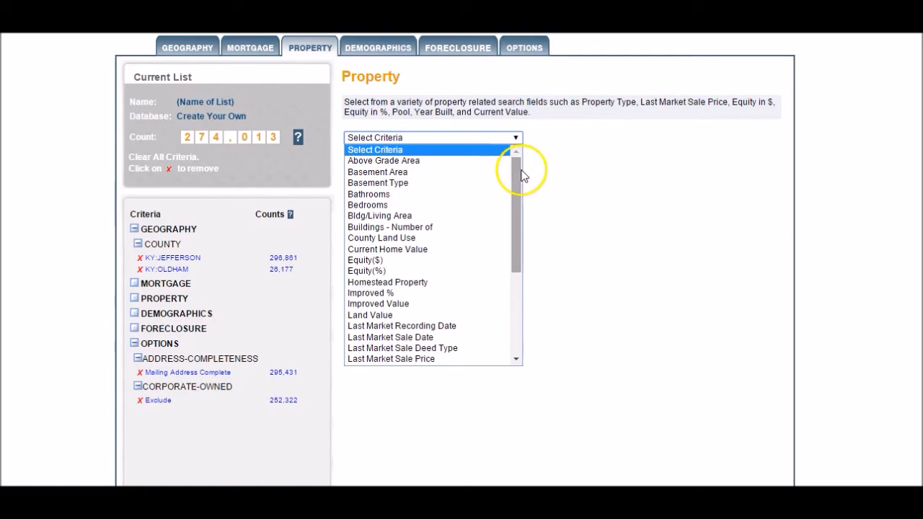
pyautogui.moveTo(518, 176); pyautogui.dragTo(520, 196)
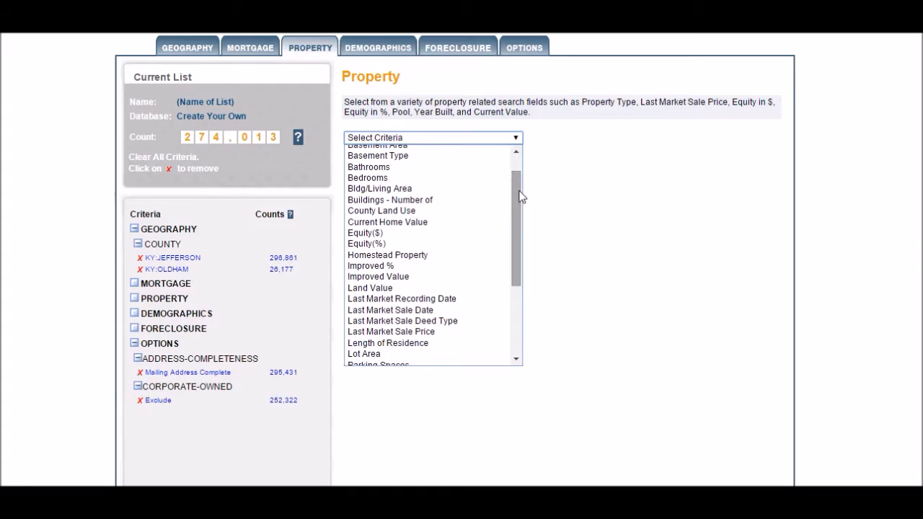
pyautogui.click(371, 243)
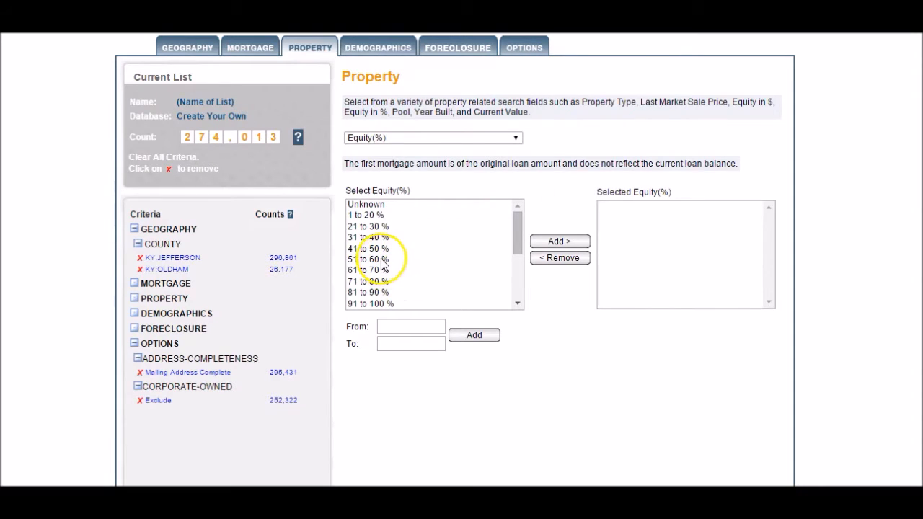
pyautogui.moveTo(380, 260); pyautogui.dragTo(374, 303)
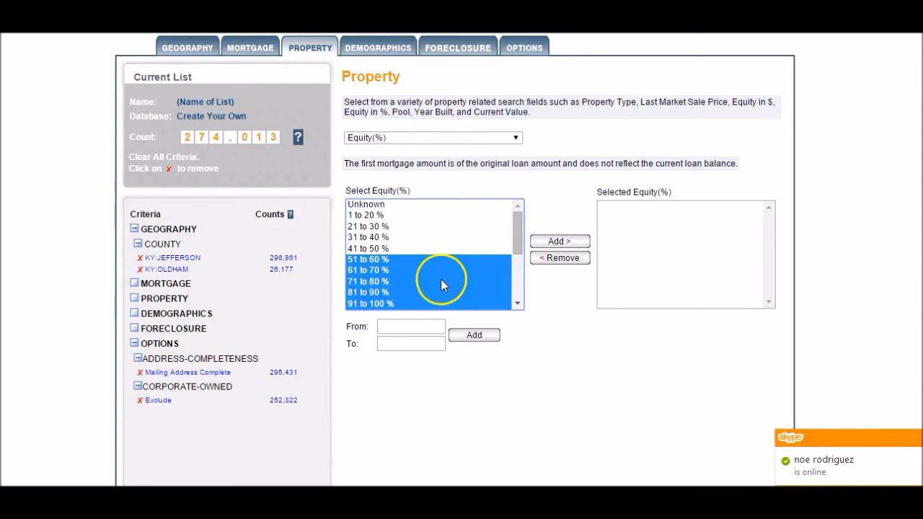
pyautogui.click(557, 242)
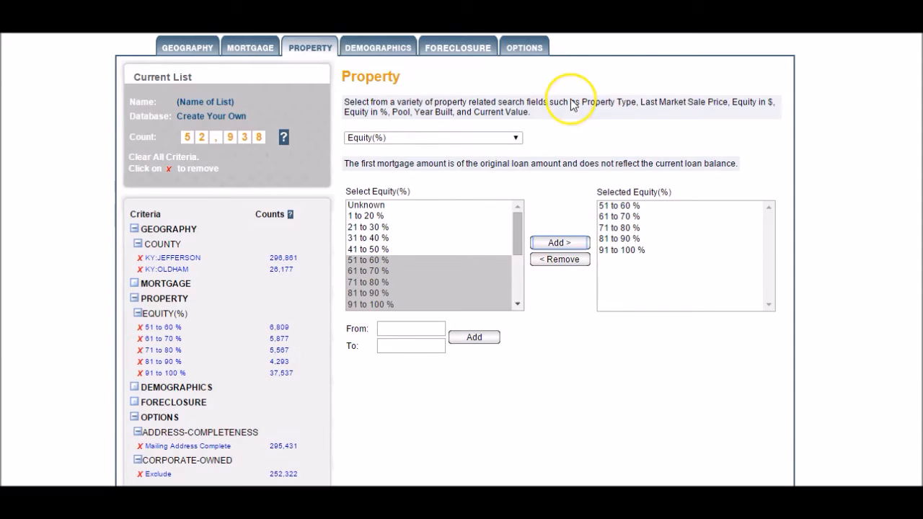
# Step: Add a Property Type filter that includes Residential: SFR and Residential: Duplex
pyautogui.click(518, 137)
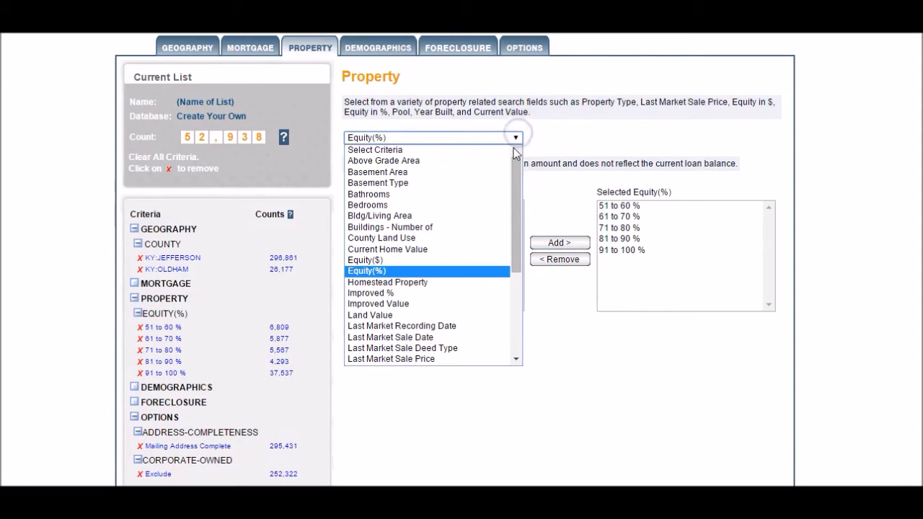
pyautogui.moveTo(517, 206); pyautogui.dragTo(523, 289)
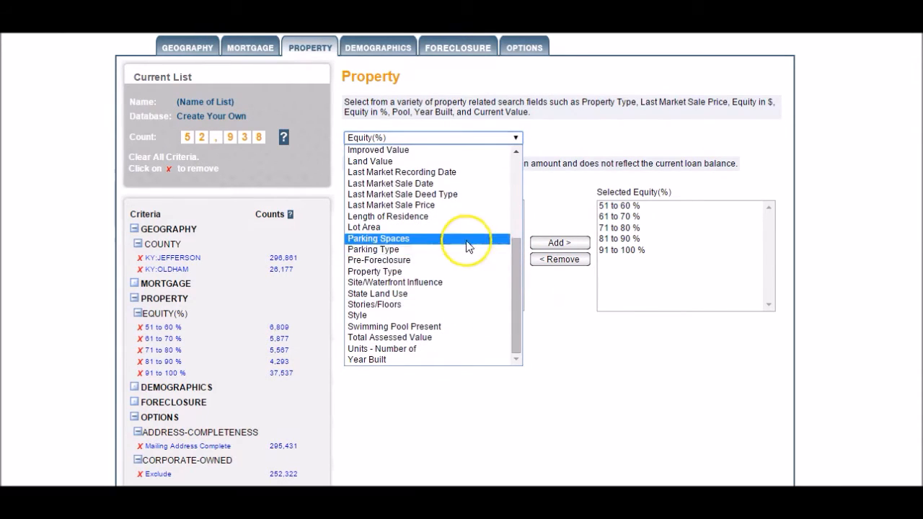
pyautogui.click(382, 272)
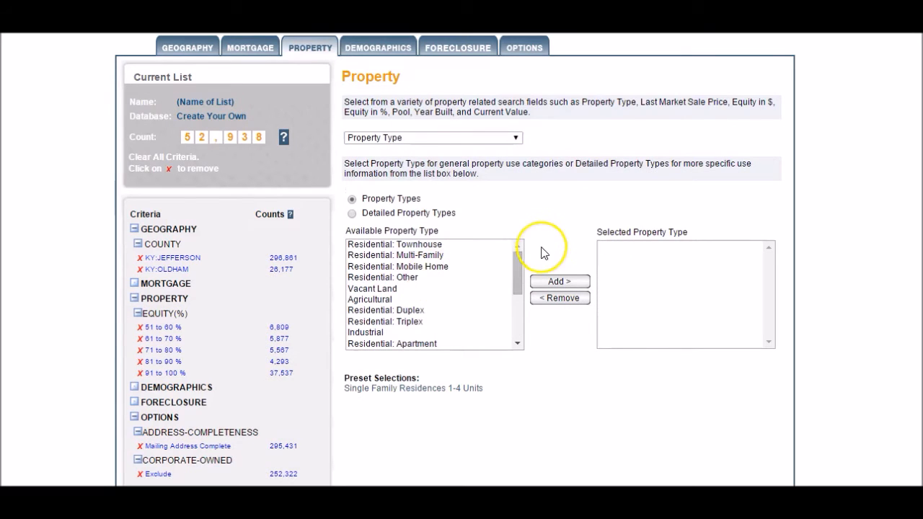
pyautogui.moveTo(517, 264); pyautogui.dragTo(518, 310)
pyautogui.click(397, 306)
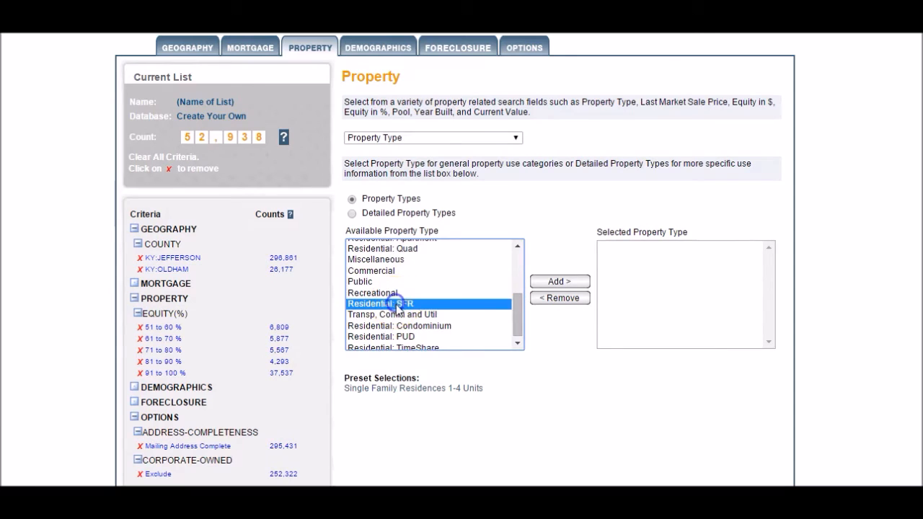
pyautogui.click(560, 282)
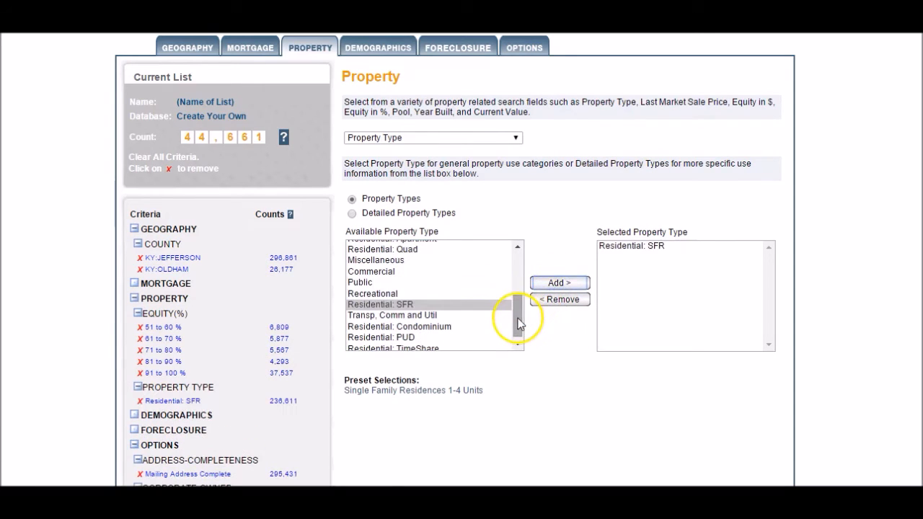
pyautogui.scroll(3, 516, 300)
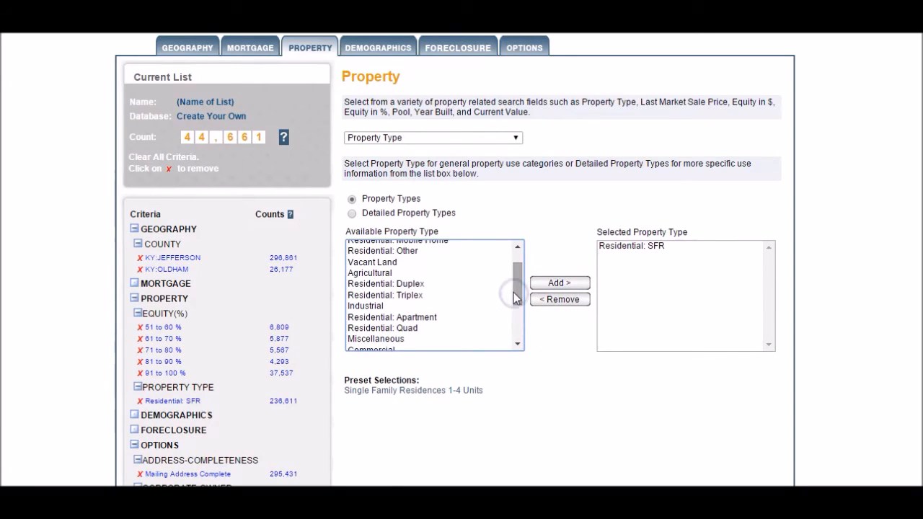
pyautogui.click(413, 285)
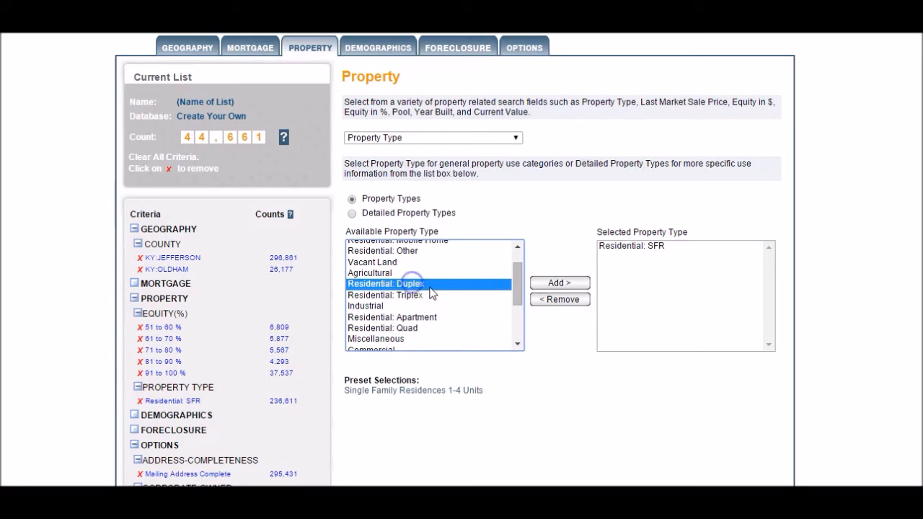
pyautogui.click(551, 285)
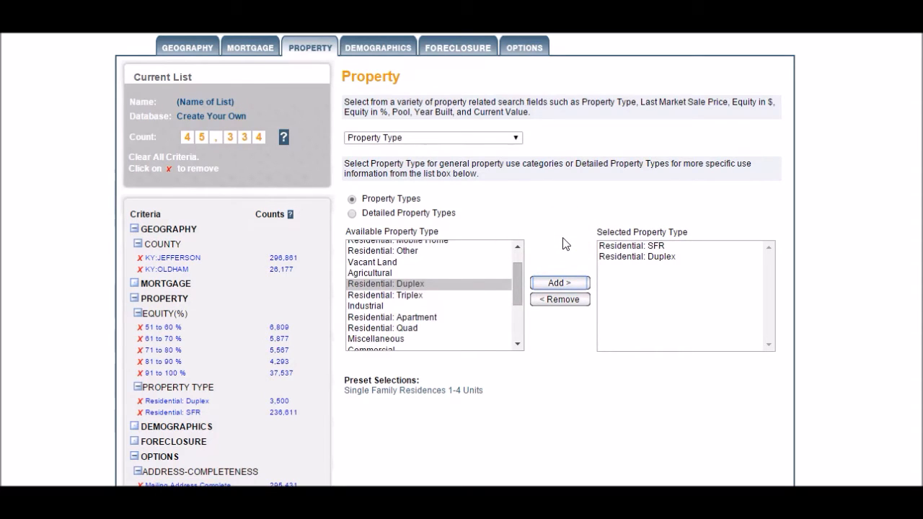
pyautogui.click(514, 274)
pyautogui.moveTo(516, 279)
pyautogui.mouseDown()
pyautogui.moveTo(517, 315)
pyautogui.moveTo(514, 262)
pyautogui.mouseUp()
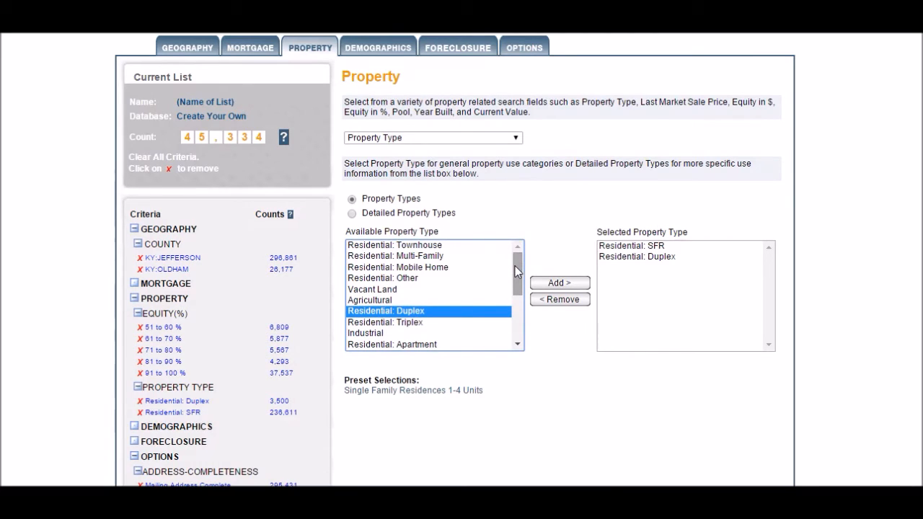
# Step: Look through the available property criteria and choose Total Assessed Value as the search field
pyautogui.click(515, 138)
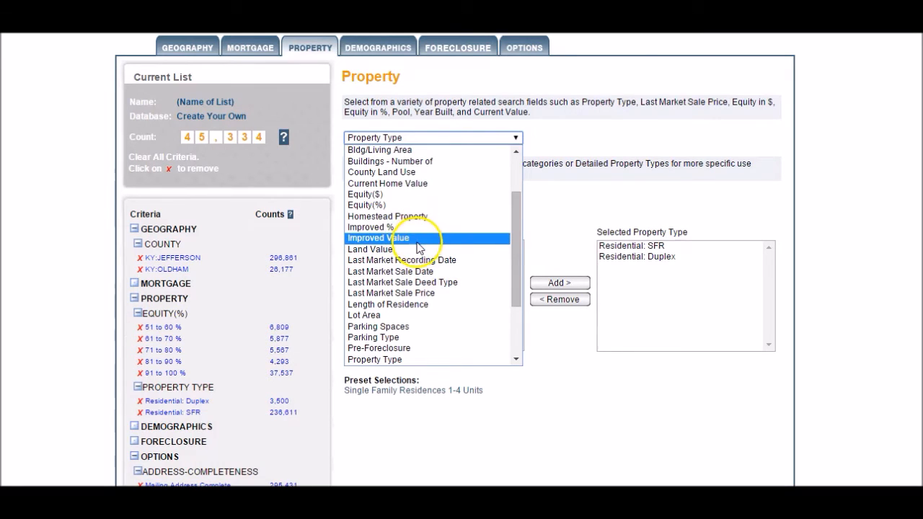
pyautogui.moveTo(511, 265); pyautogui.dragTo(506, 293)
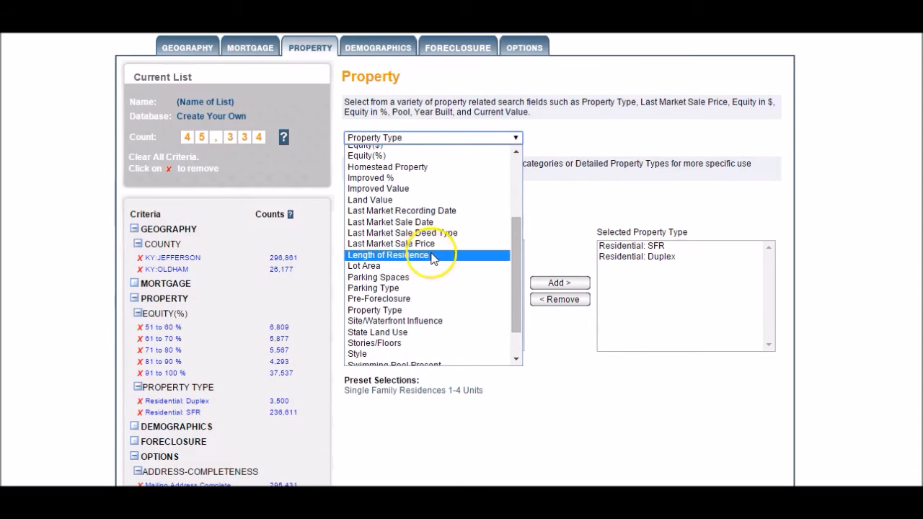
pyautogui.moveTo(516, 273); pyautogui.dragTo(519, 259)
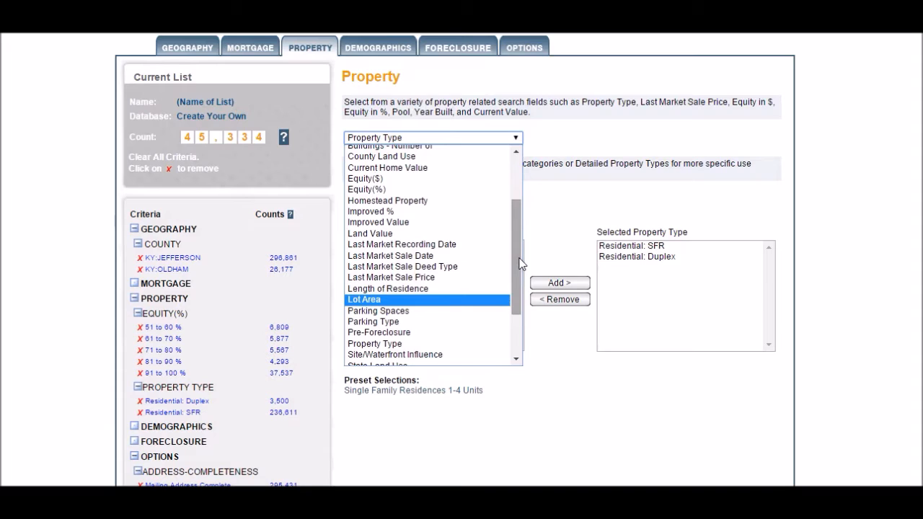
pyautogui.moveTo(478, 233); pyautogui.dragTo(509, 228)
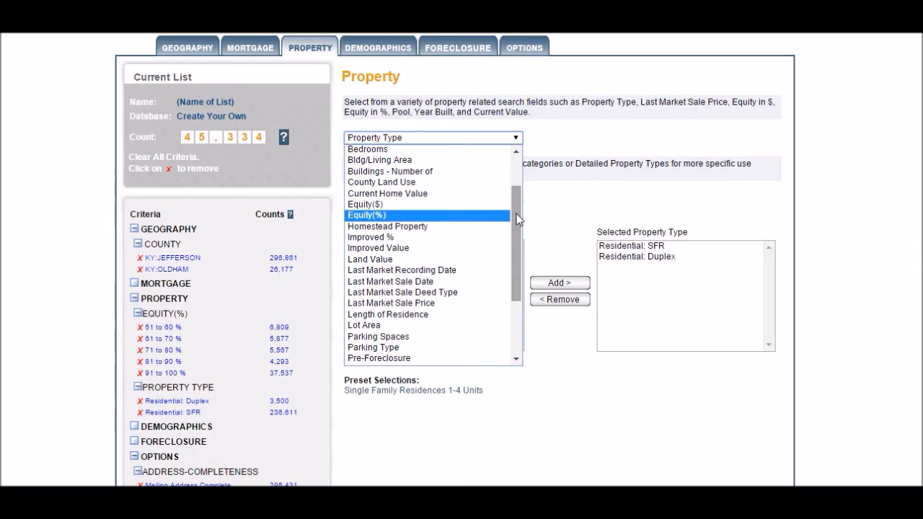
pyautogui.moveTo(515, 212); pyautogui.dragTo(507, 267)
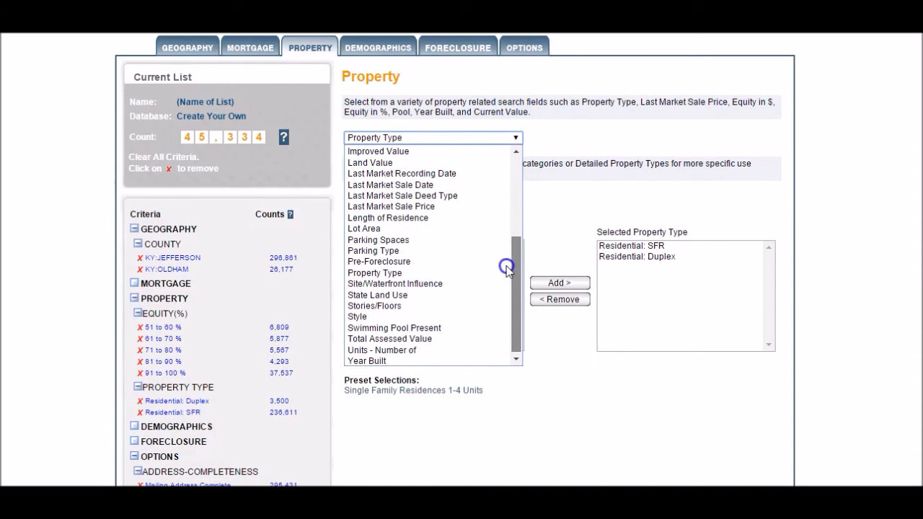
pyautogui.click(518, 305)
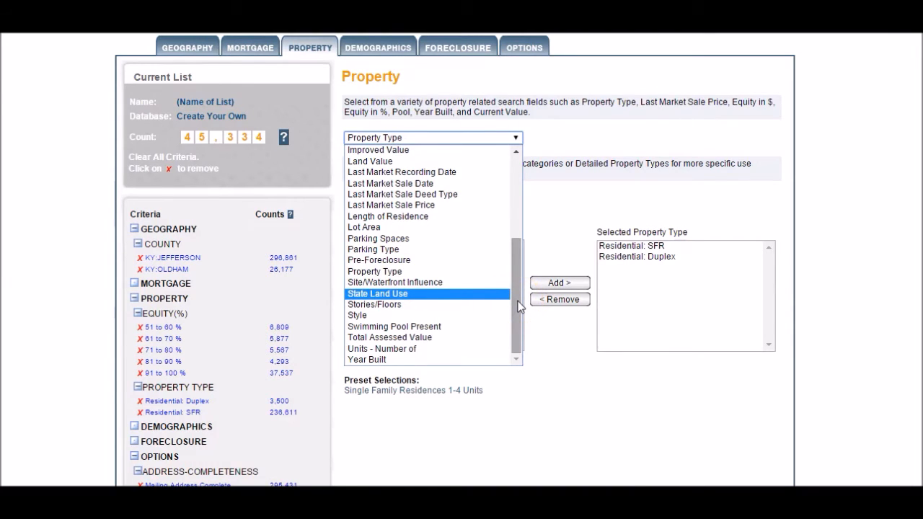
pyautogui.click(487, 287)
pyautogui.moveTo(514, 293); pyautogui.dragTo(508, 257)
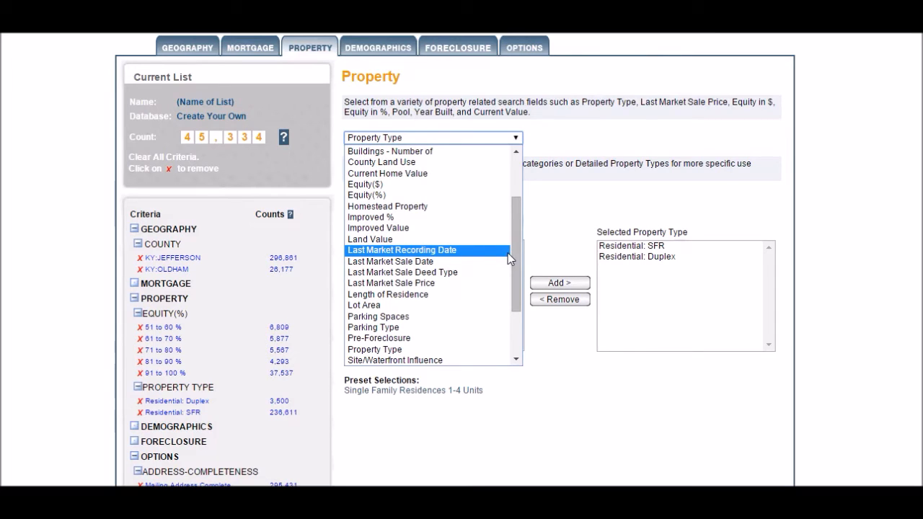
pyautogui.moveTo(517, 246); pyautogui.dragTo(512, 297)
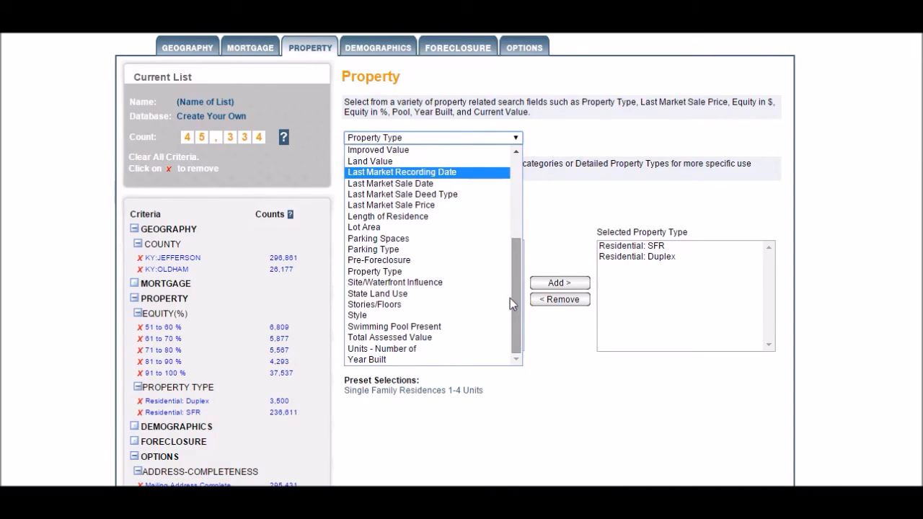
pyautogui.click(430, 339)
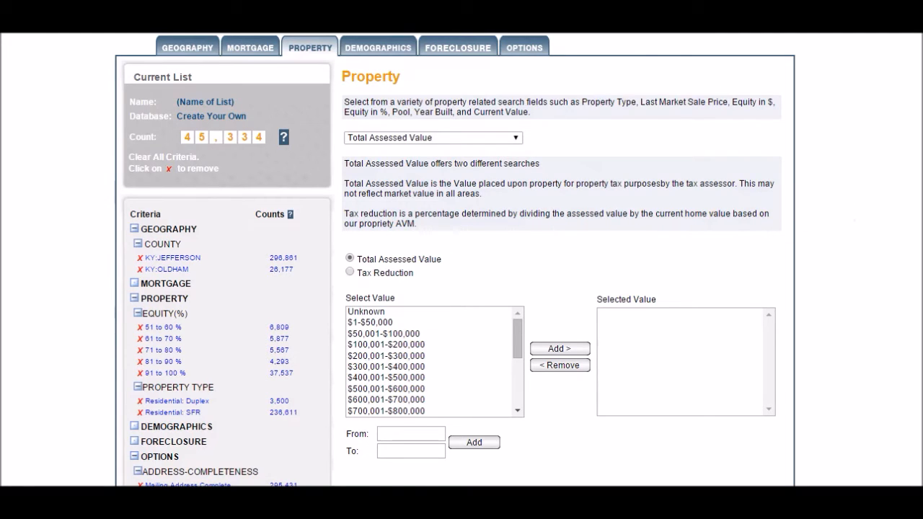
# Step: Add a Total Assessed Value filter covering $50,001-$100,000, $100,001-$200,000 and $200,001-$300,000
pyautogui.scroll(-1, 822, 213)
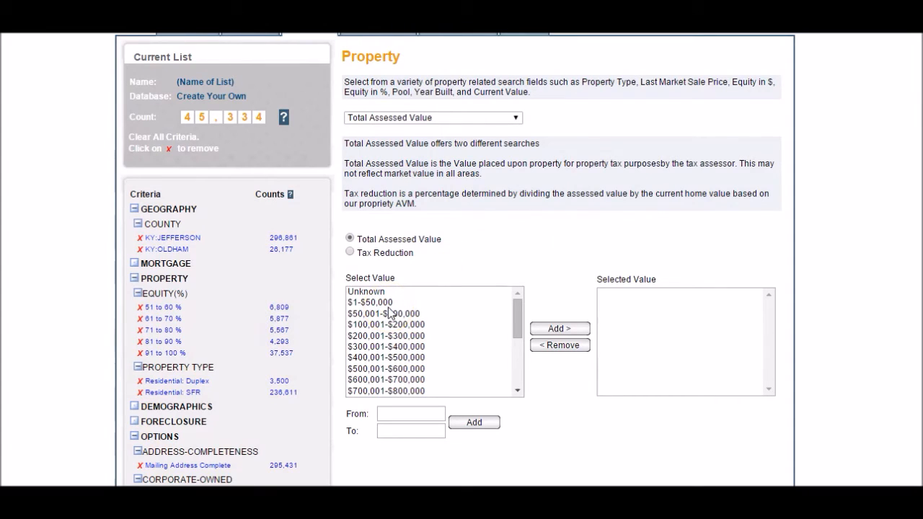
pyautogui.moveTo(389, 311); pyautogui.dragTo(388, 332)
pyautogui.click(389, 335)
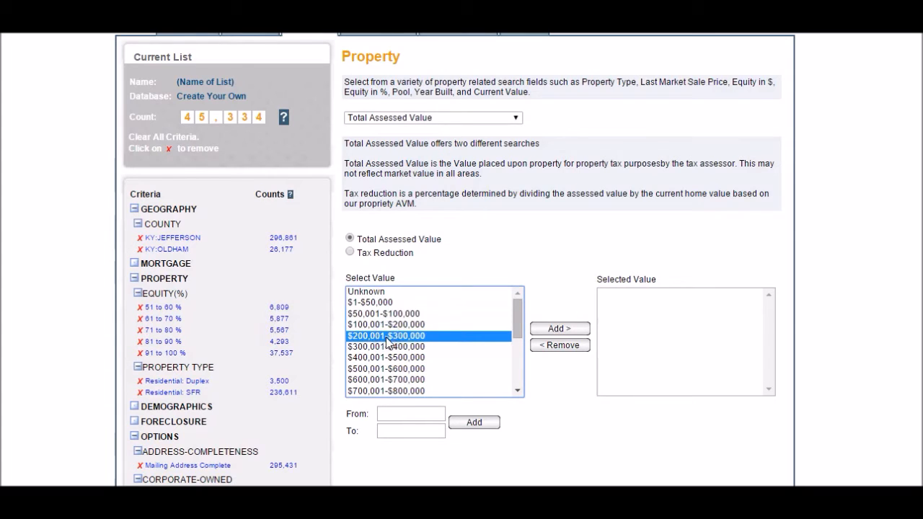
pyautogui.moveTo(409, 314); pyautogui.dragTo(405, 338)
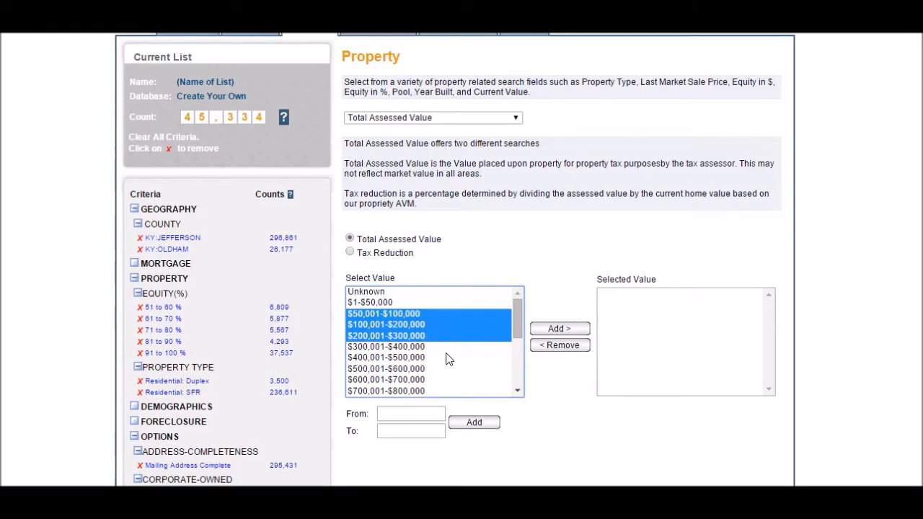
pyautogui.click(548, 329)
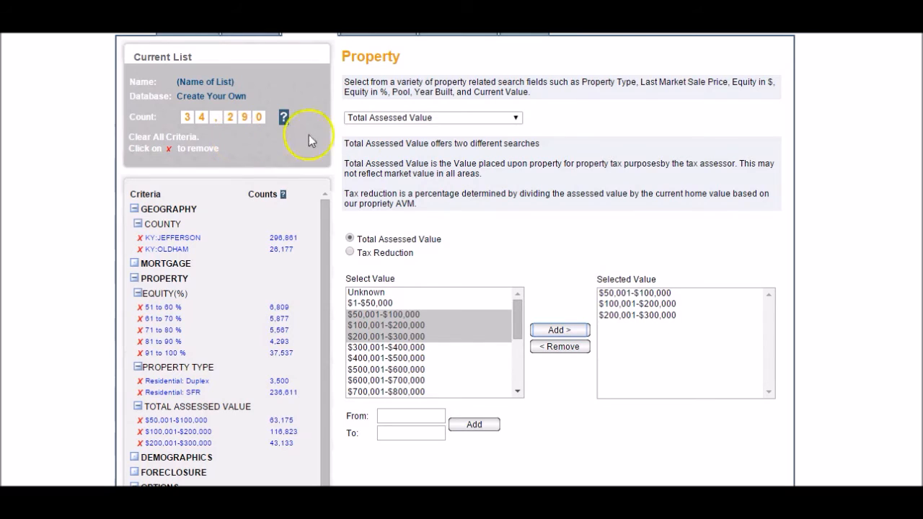
# Step: Restrict the list's owner occupied status to Absentee Owned, including only properties with out-of-state owners
pyautogui.scroll(1, 455, 260)
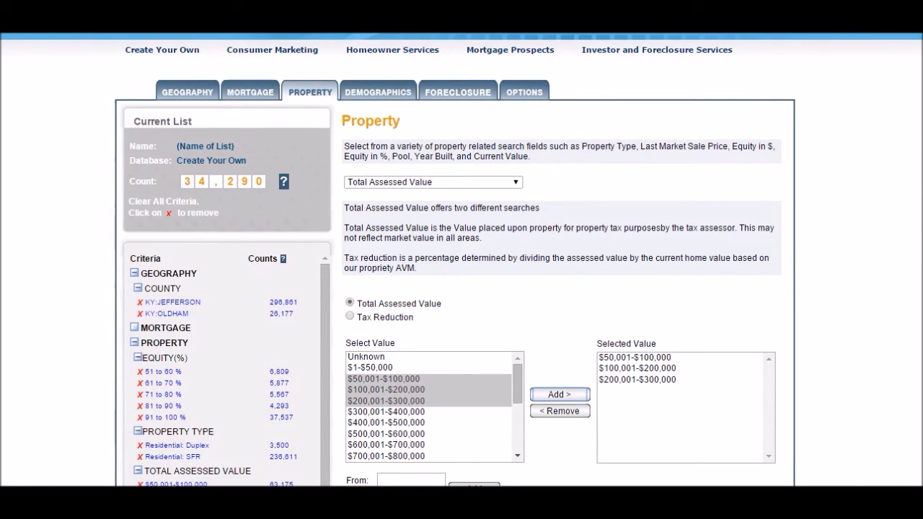
pyautogui.click(378, 93)
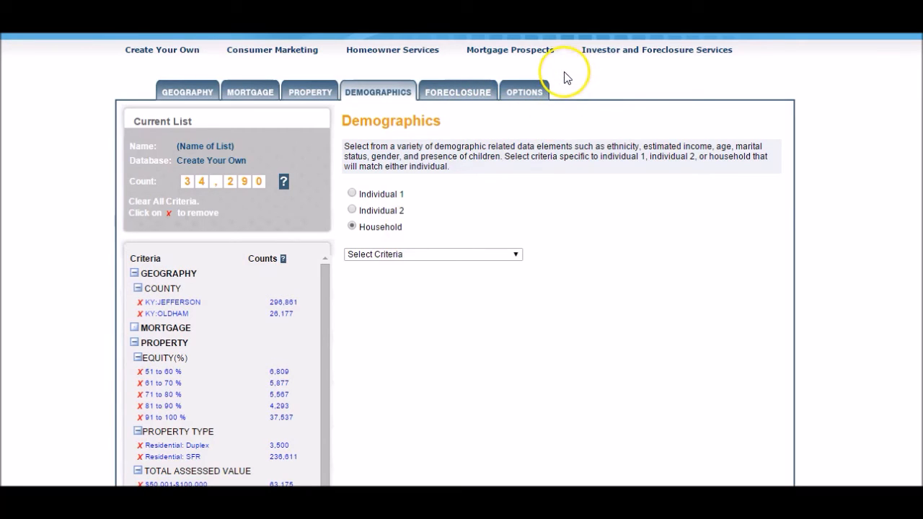
pyautogui.click(532, 88)
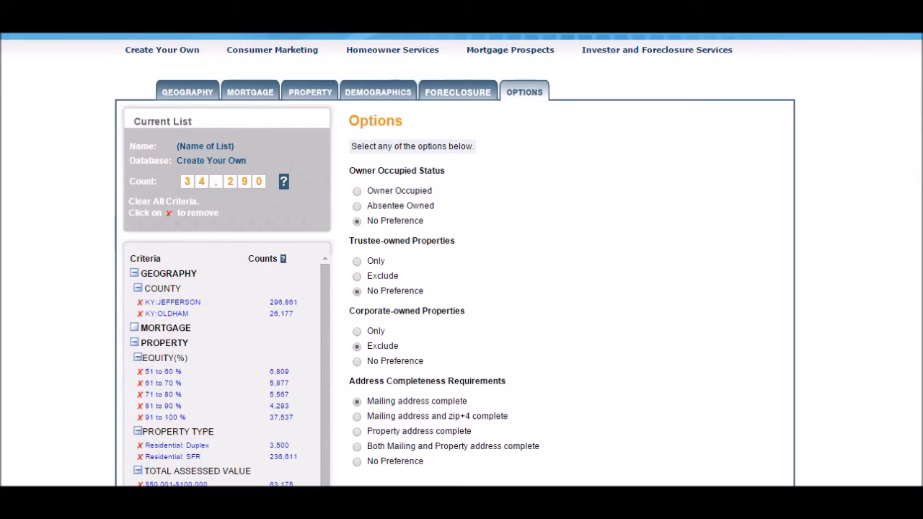
pyautogui.scroll(-1, 462, 259)
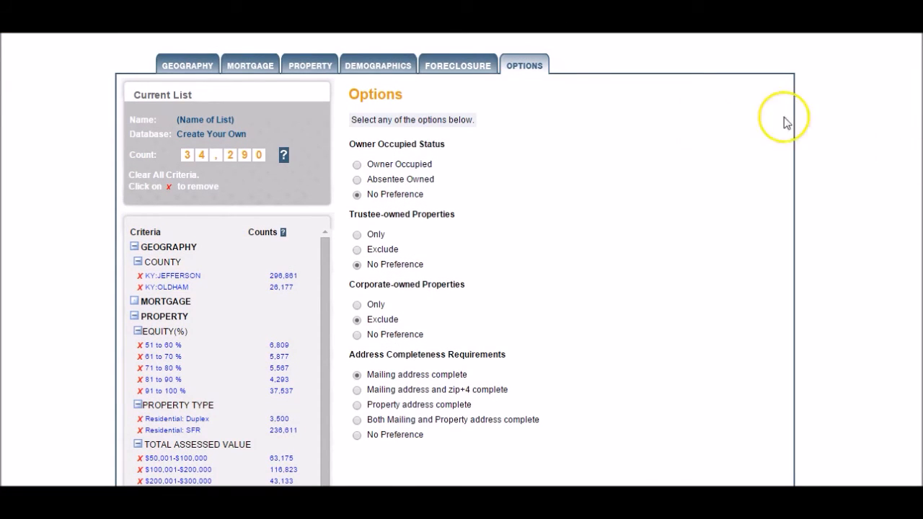
pyautogui.click(357, 180)
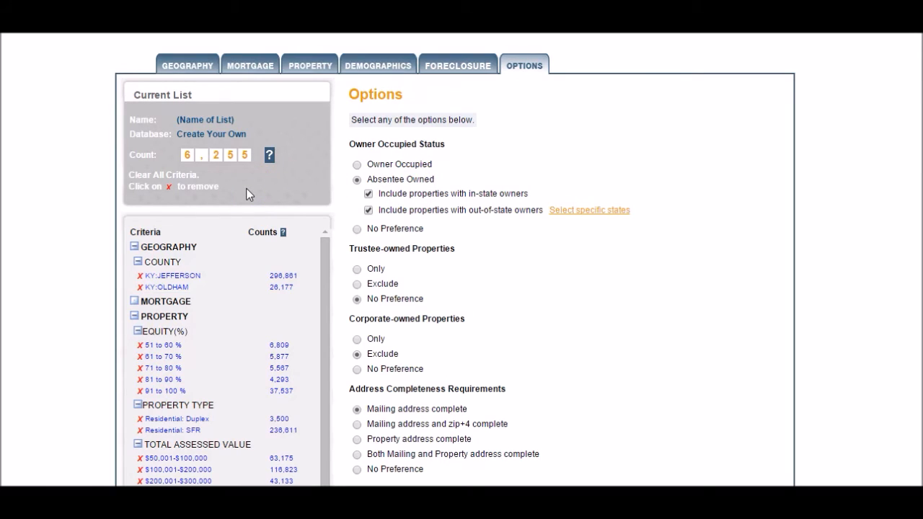
pyautogui.click(368, 194)
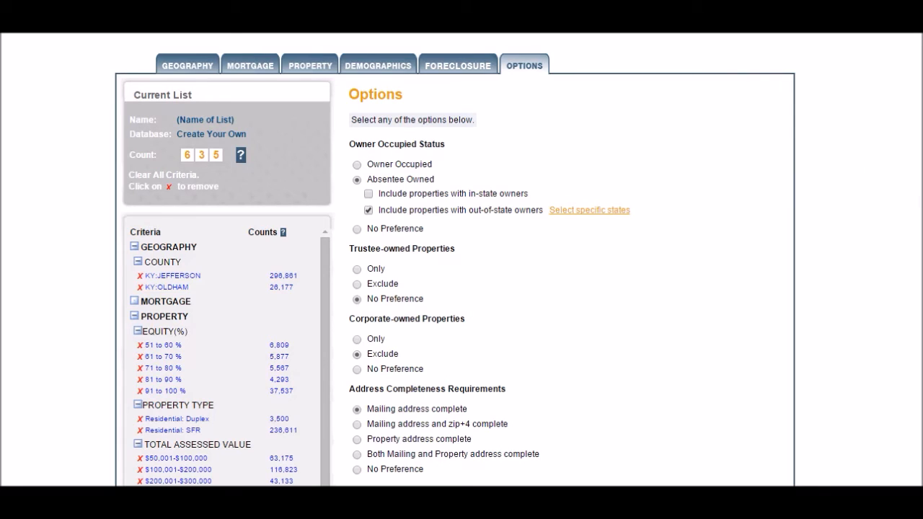
# Step: Open the purchase page to review the list's output fields and total price, and return to the list builder
pyautogui.scroll(-3, 461, 289)
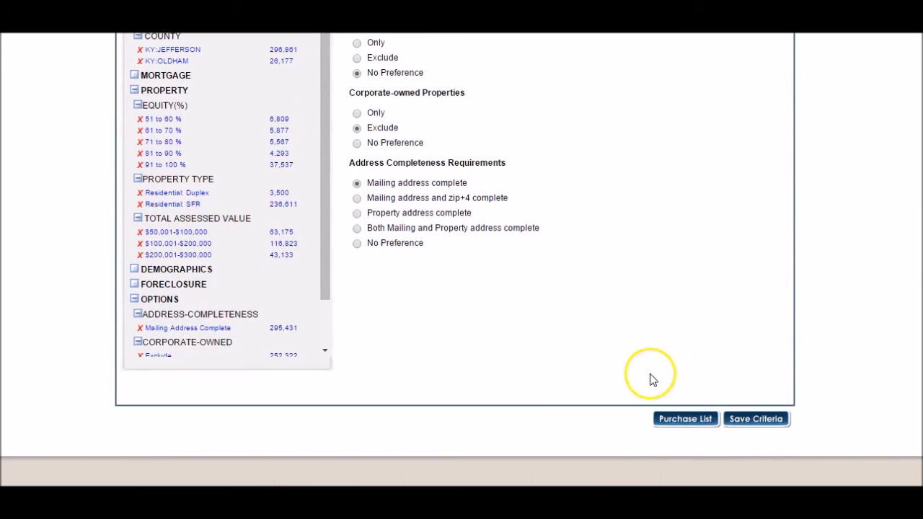
pyautogui.click(683, 419)
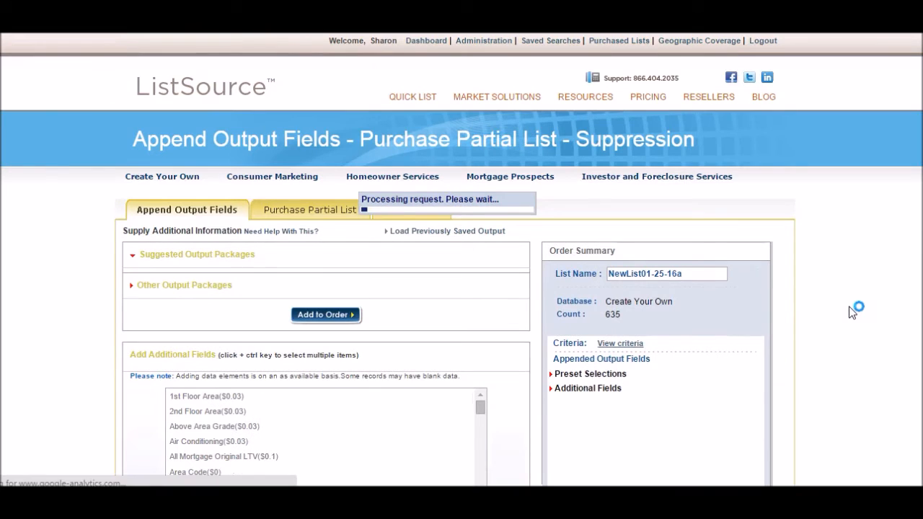
pyautogui.scroll(-2, 461, 259)
pyautogui.scroll(-5, 912, 357)
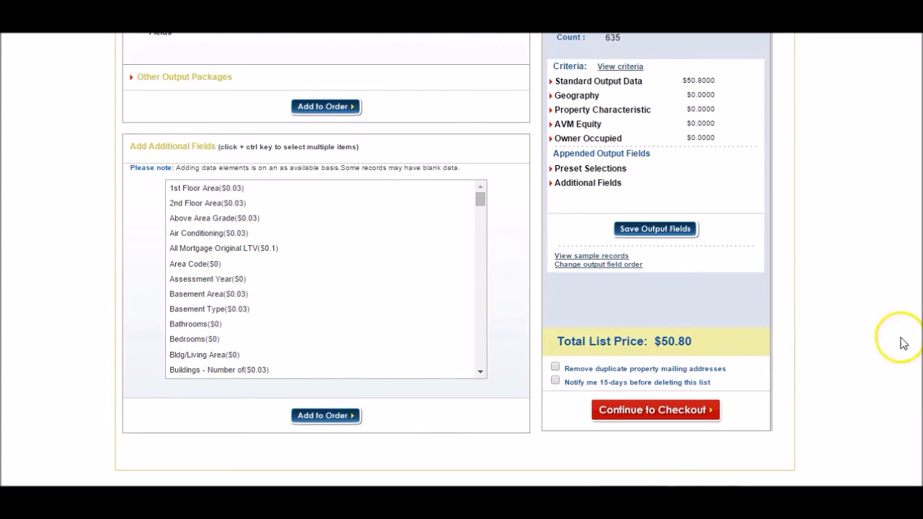
pyautogui.scroll(3, 461, 259)
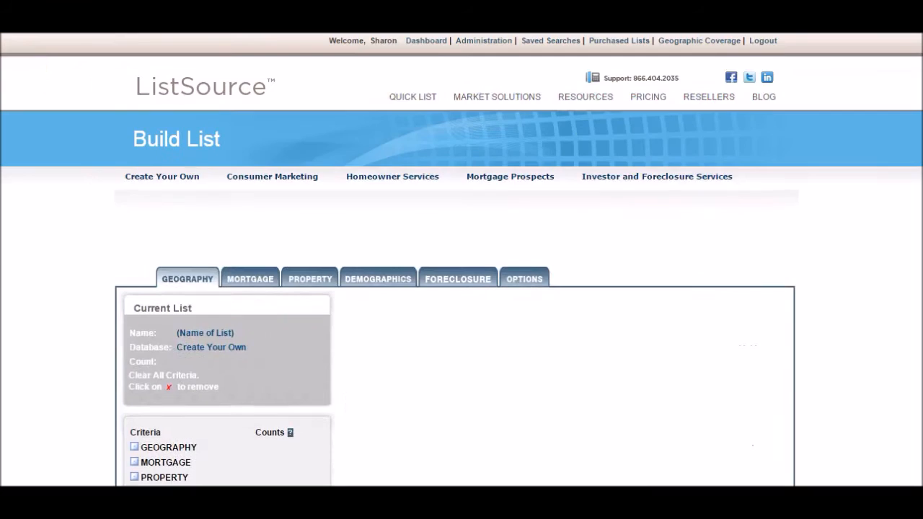
# Step: Add a Current Home Value property filter covering $50,001-$100,000, $100,001-$200,000 and $200,001-$300,000
pyautogui.scroll(-5, 68, 72)
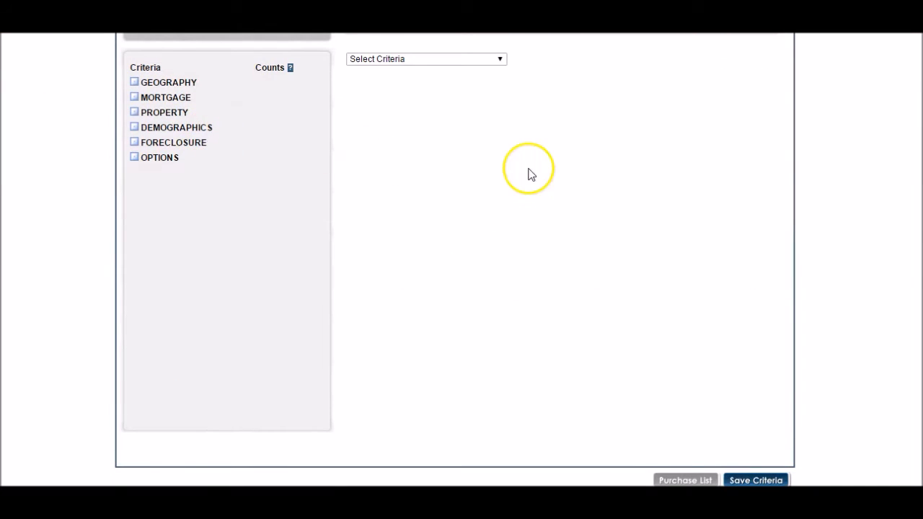
pyautogui.scroll(4, 461, 260)
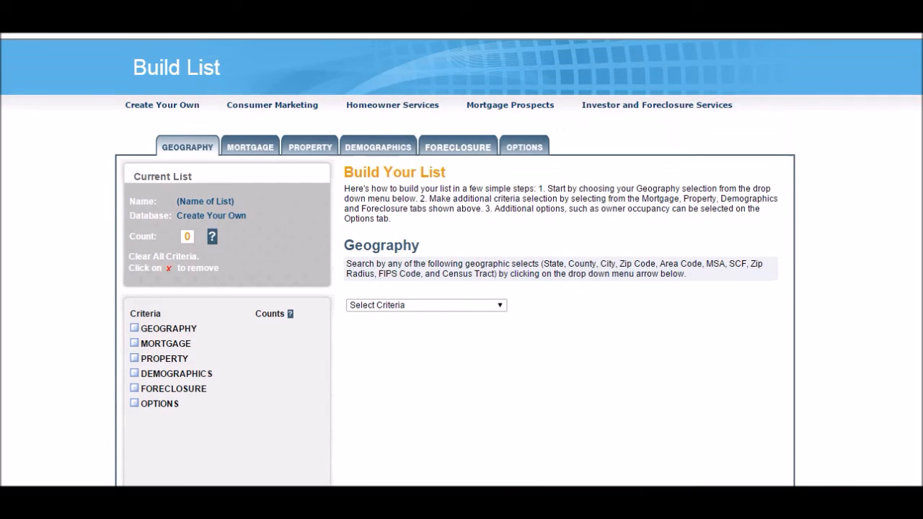
pyautogui.moveTo(510, 105)
pyautogui.click(324, 148)
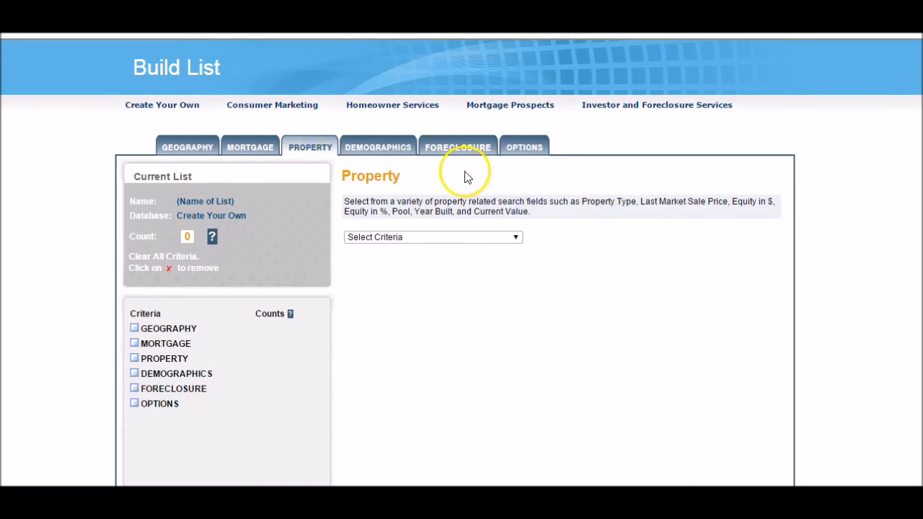
pyautogui.click(515, 238)
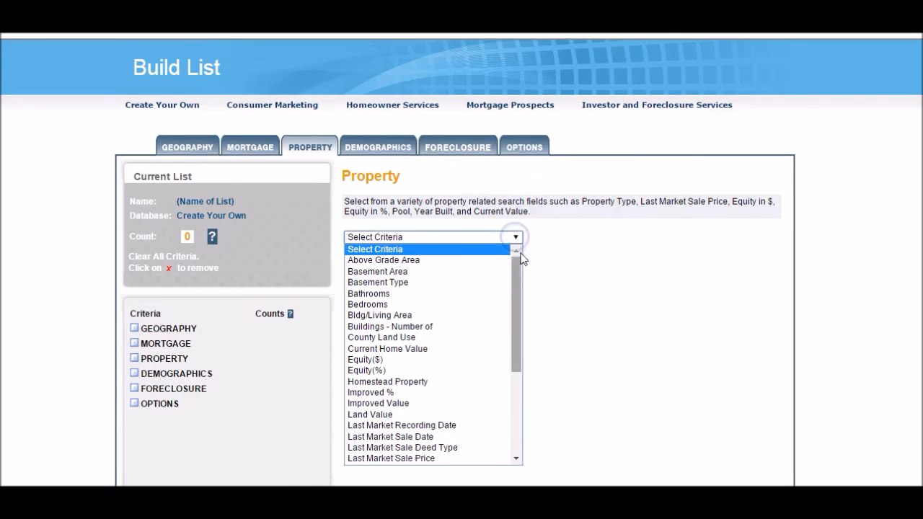
pyautogui.scroll(-2, 521, 274)
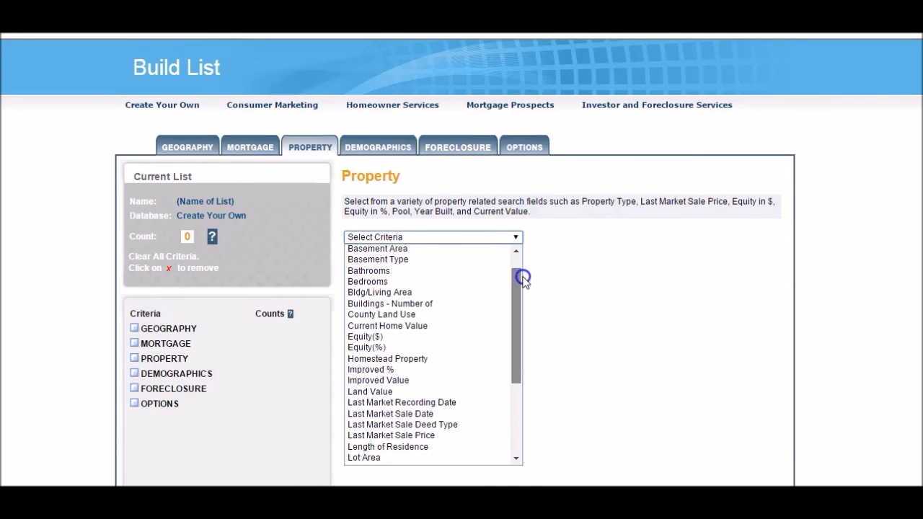
pyautogui.click(426, 314)
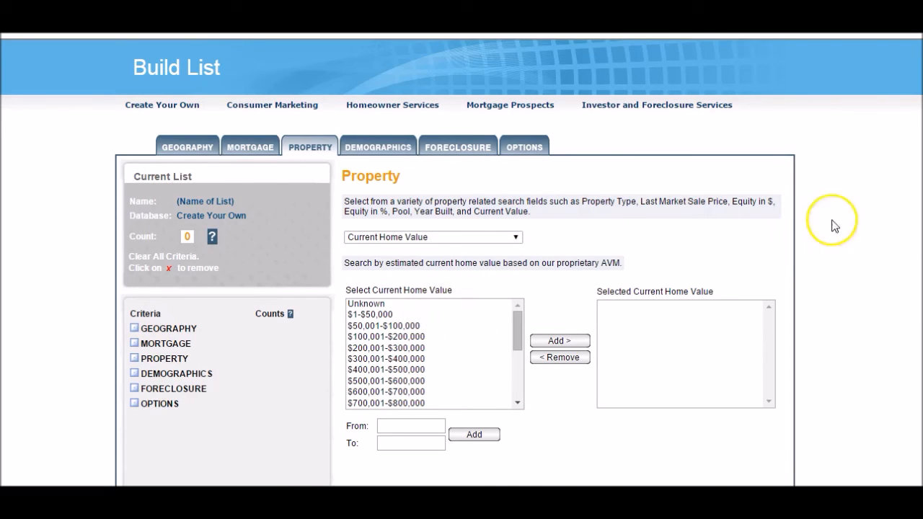
pyautogui.scroll(-2, 798, 234)
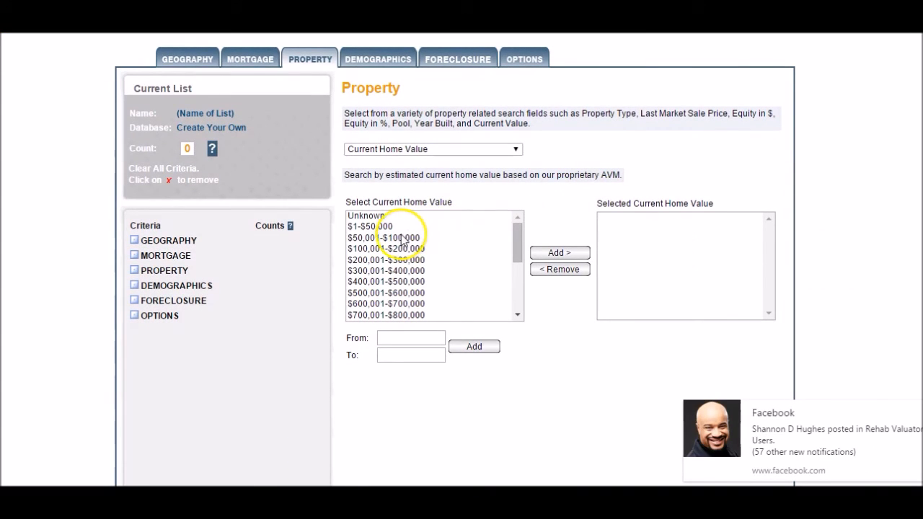
pyautogui.moveTo(403, 238); pyautogui.dragTo(400, 263)
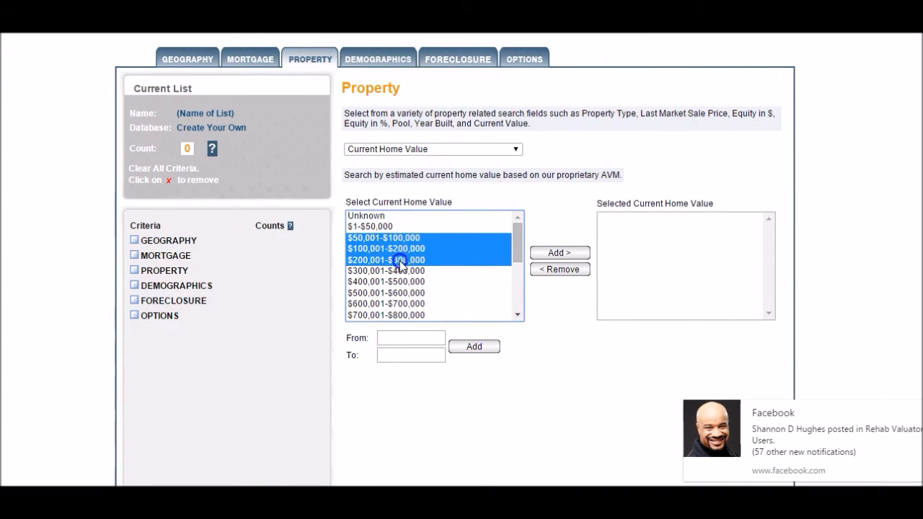
pyautogui.click(561, 254)
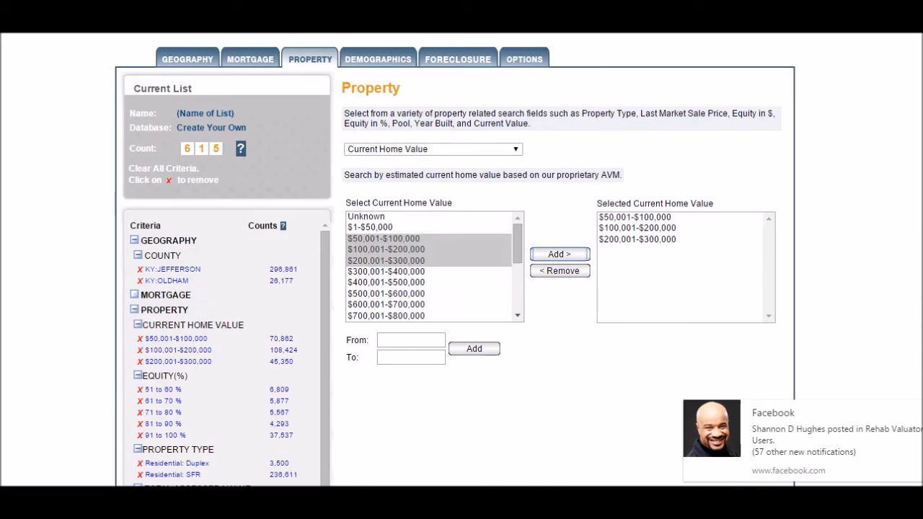
# Step: Dismiss the Facebook notification covering the page and proceed to purchase the filtered list
pyautogui.scroll(-3, 454, 259)
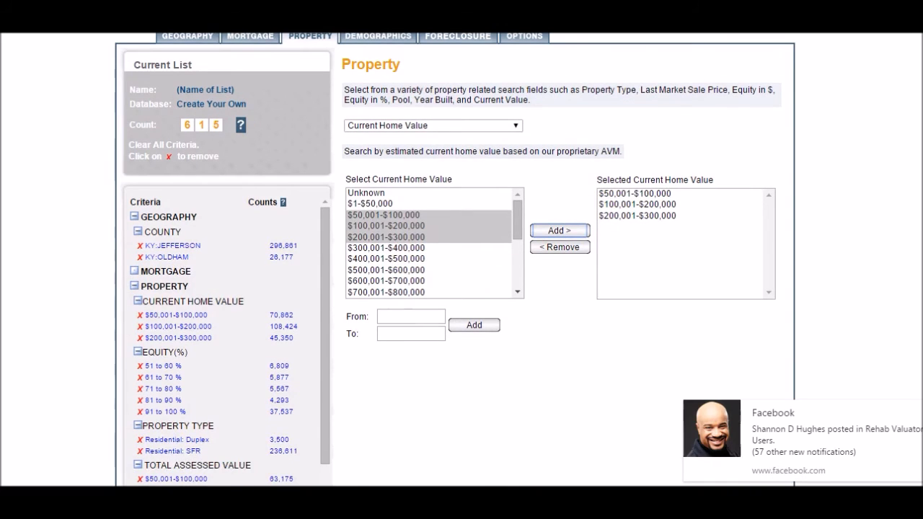
pyautogui.scroll(-1, 454, 260)
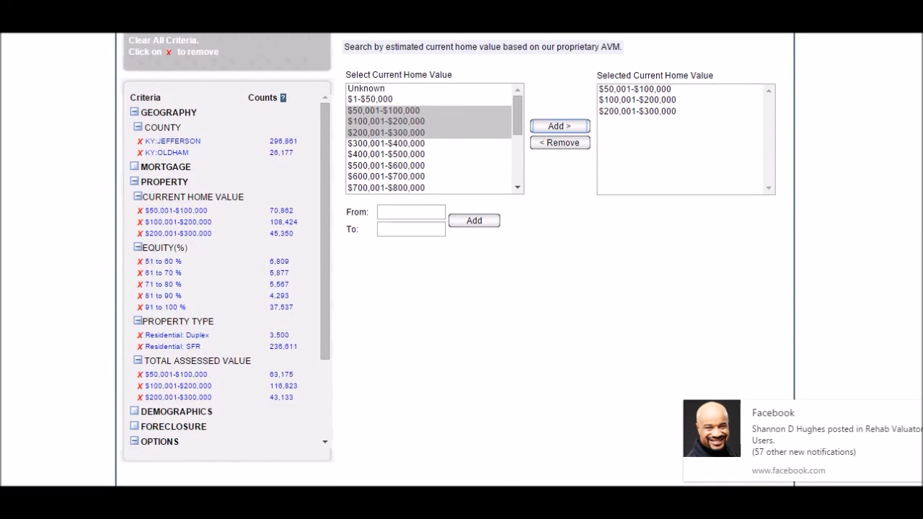
pyautogui.scroll(-3, 454, 259)
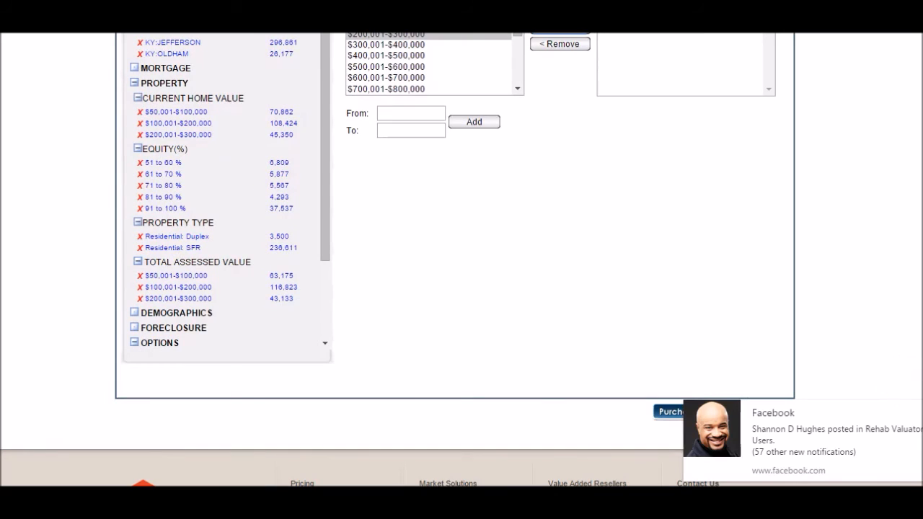
pyautogui.click(910, 406)
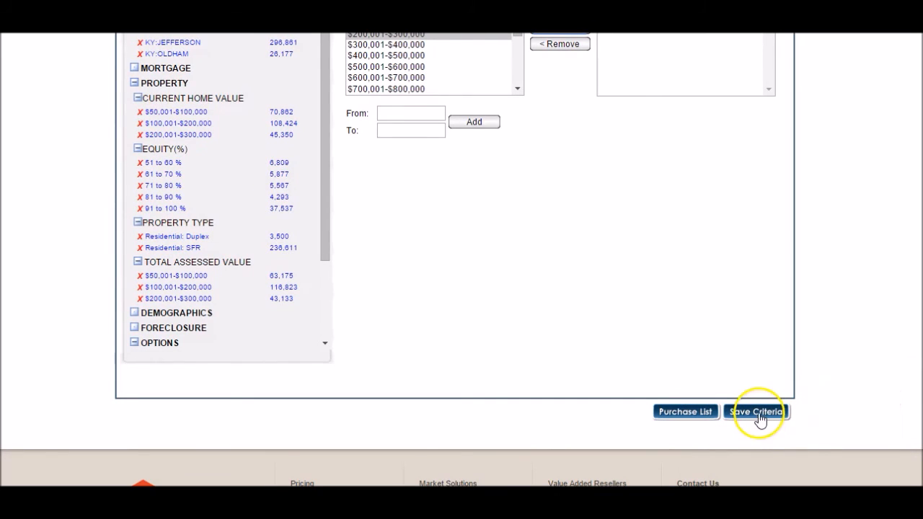
pyautogui.click(702, 411)
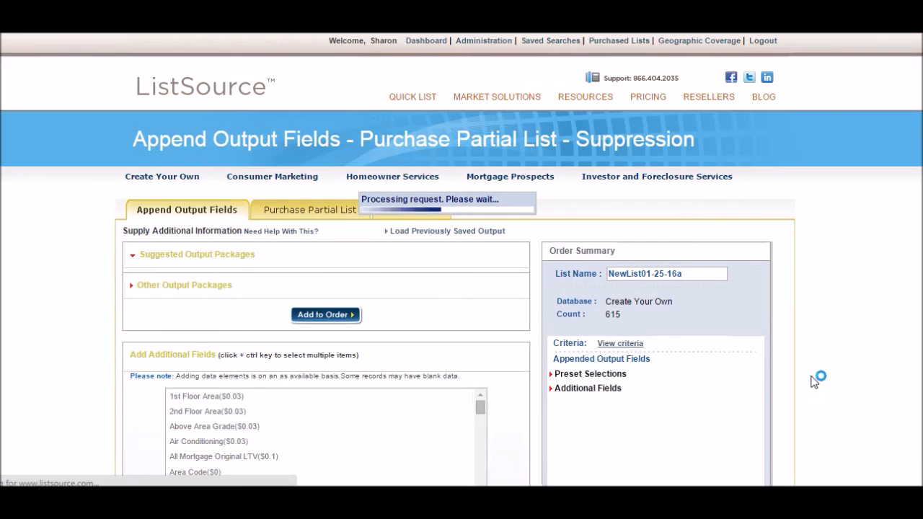
# Step: Examine the output packages, additional fields, order summary and total list price on the purchase page
pyautogui.scroll(-2, 461, 288)
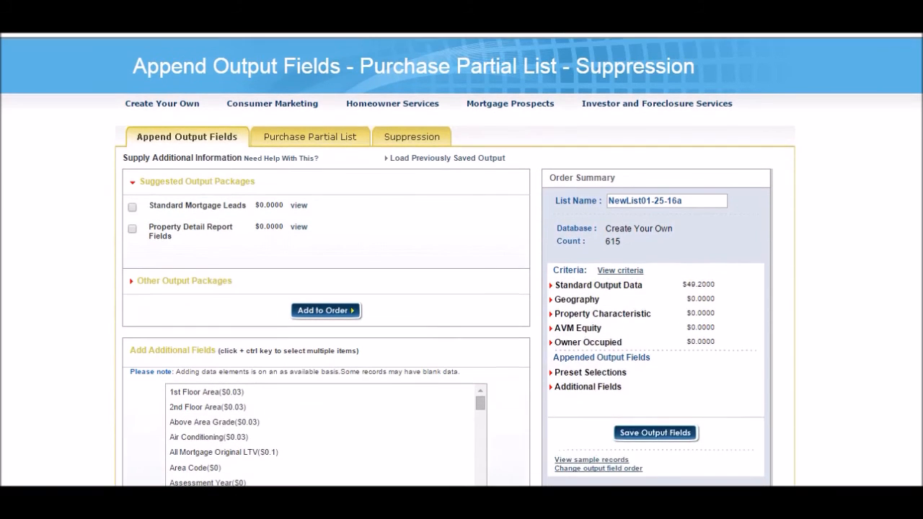
pyautogui.scroll(-1, 461, 289)
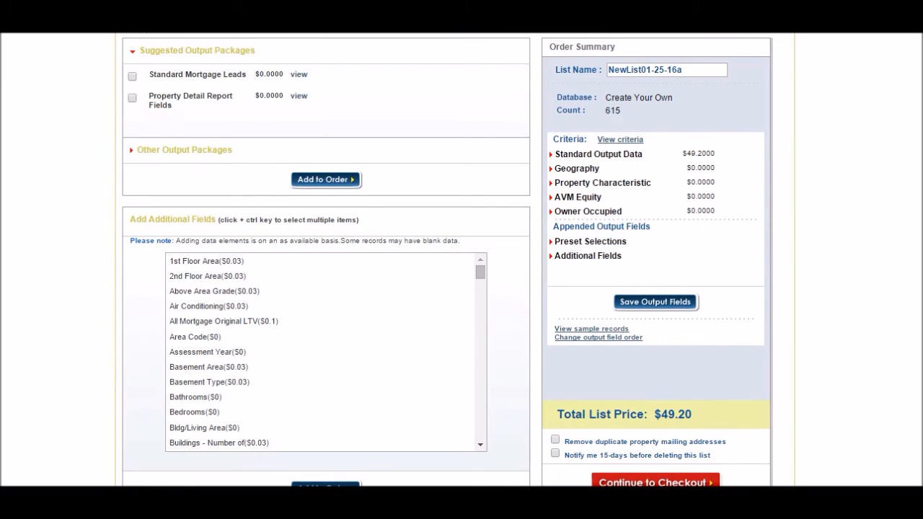
pyautogui.scroll(-1, 461, 288)
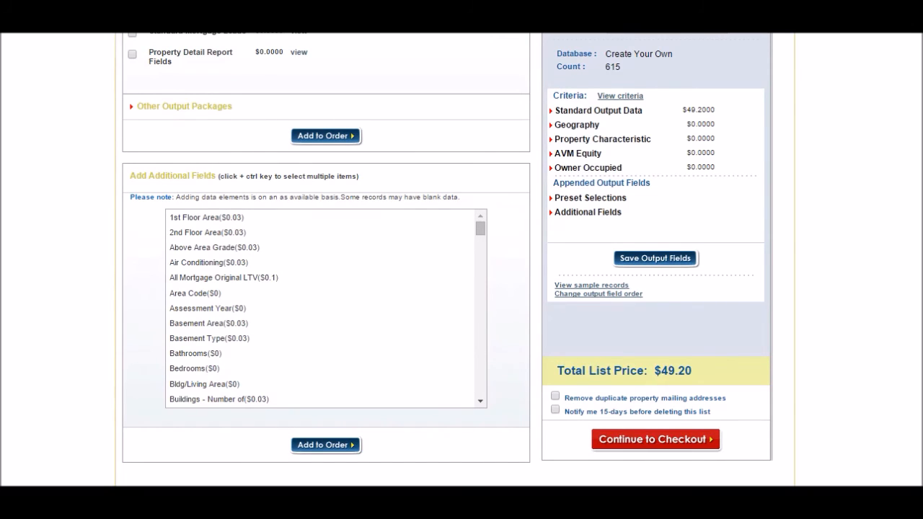
pyautogui.scroll(1, 461, 288)
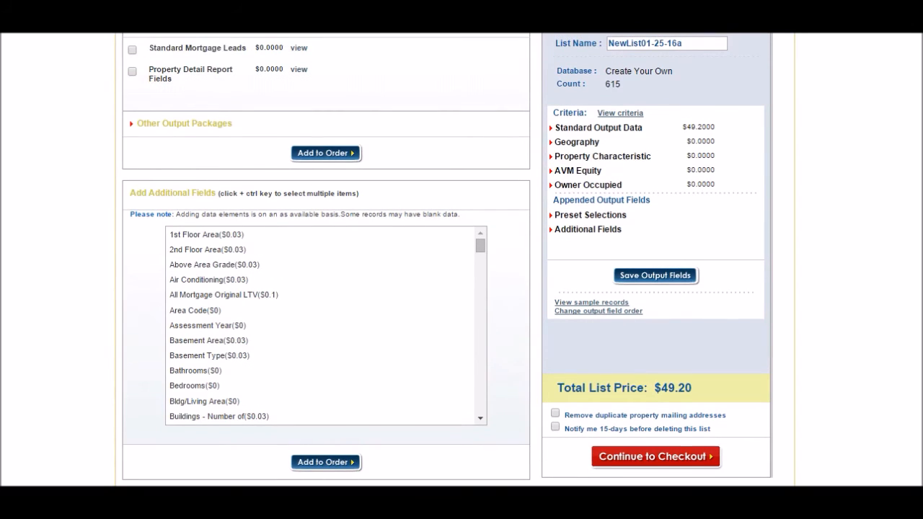
pyautogui.scroll(-1, 461, 289)
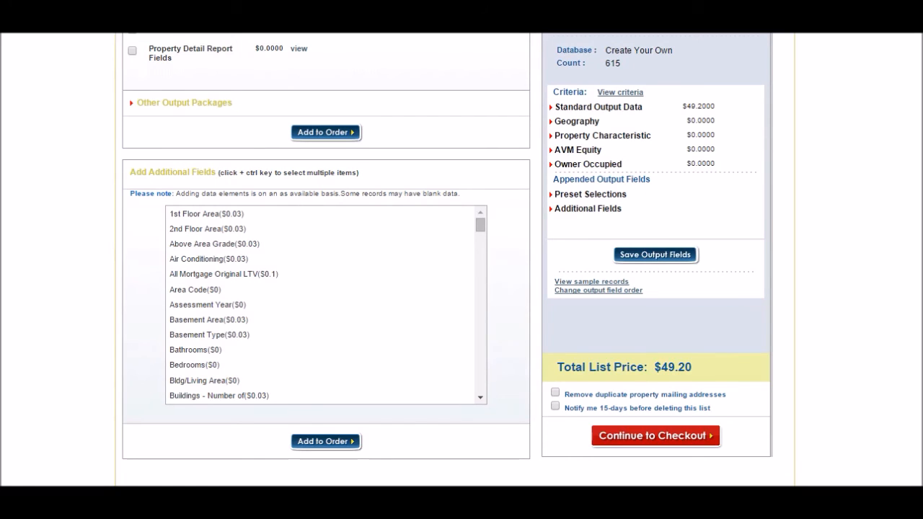
pyautogui.scroll(-1, 461, 289)
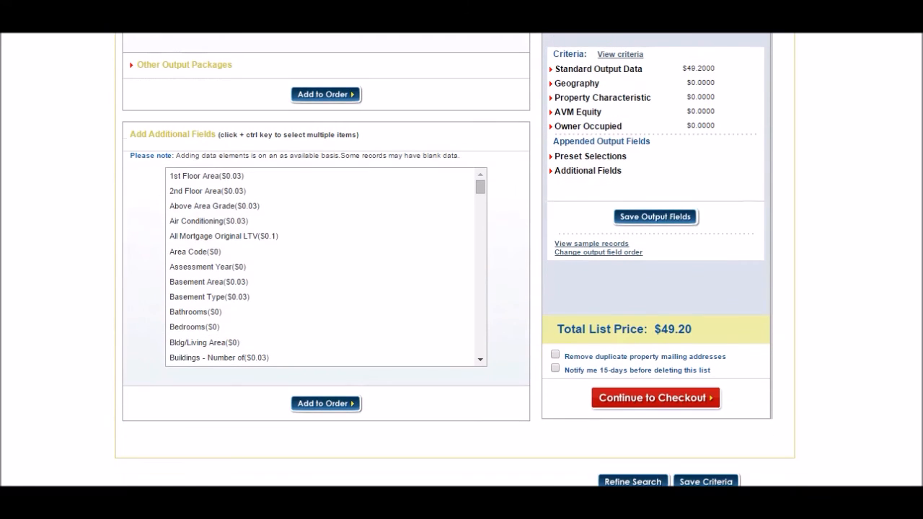
pyautogui.scroll(-1, 461, 288)
pyautogui.scroll(-1, 461, 288)
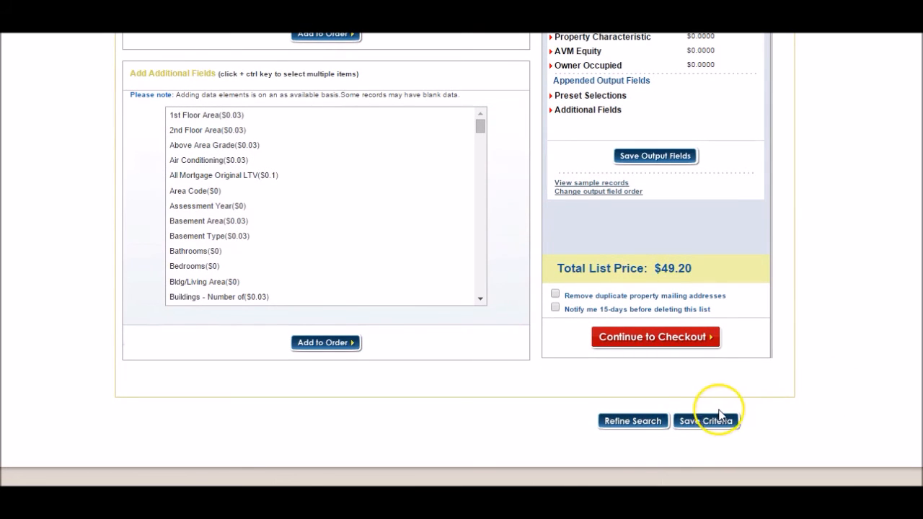
# Step: Continue to checkout and review the order's price breakdown by criteria along with the billing and credit card fields
pyautogui.click(687, 343)
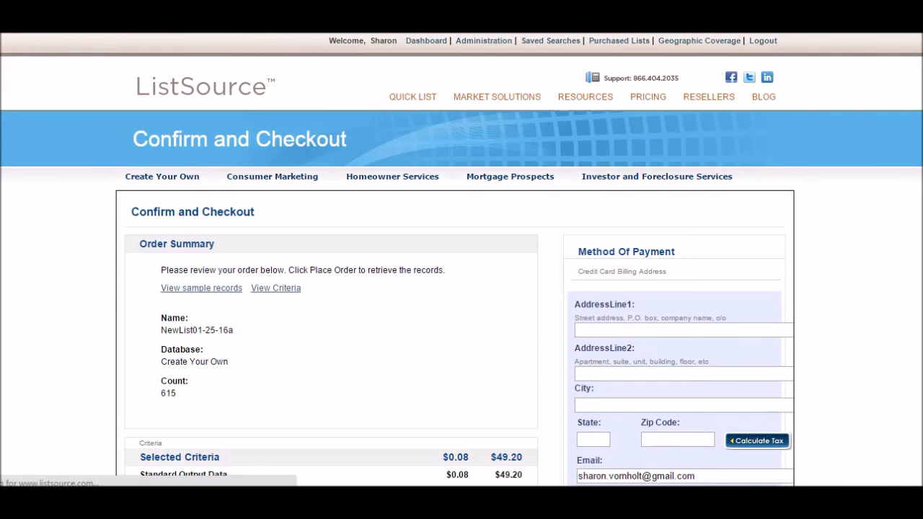
pyautogui.scroll(-4, 462, 259)
pyautogui.scroll(-2, 461, 260)
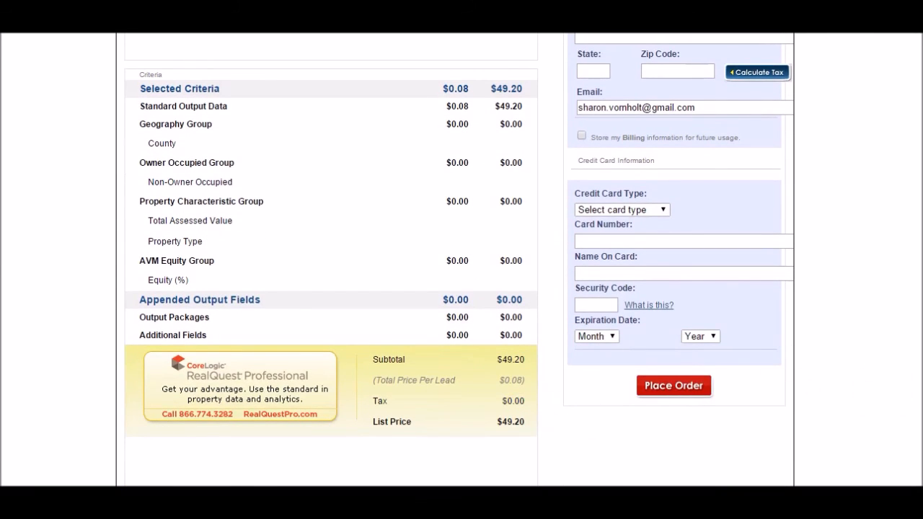
pyautogui.scroll(3, 462, 260)
pyautogui.scroll(-1, 461, 260)
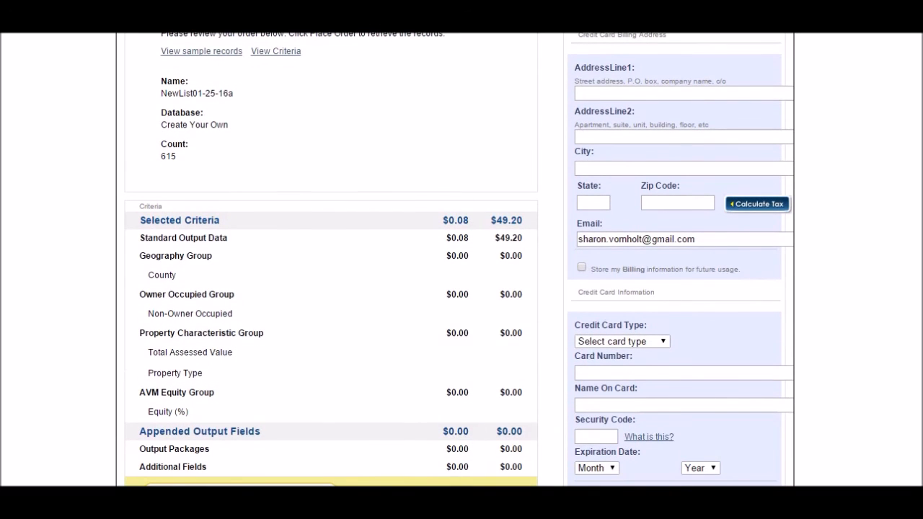
pyautogui.scroll(-2, 461, 260)
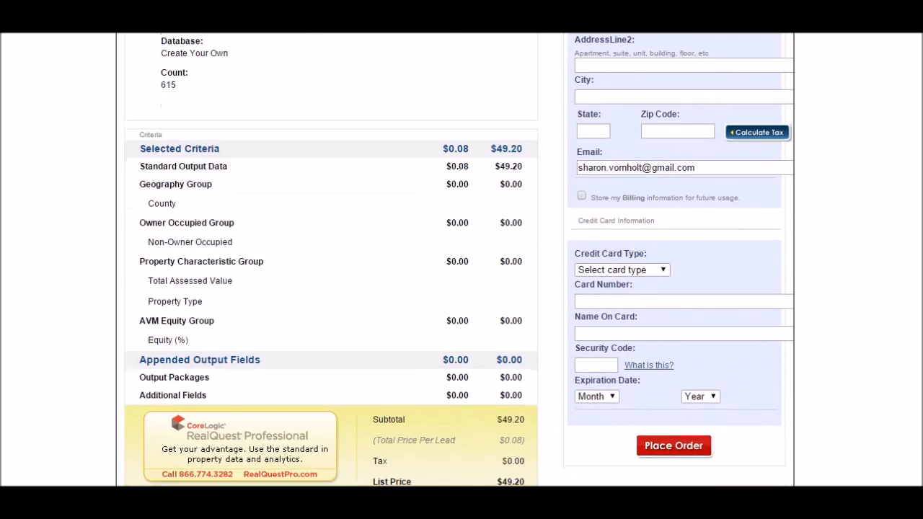